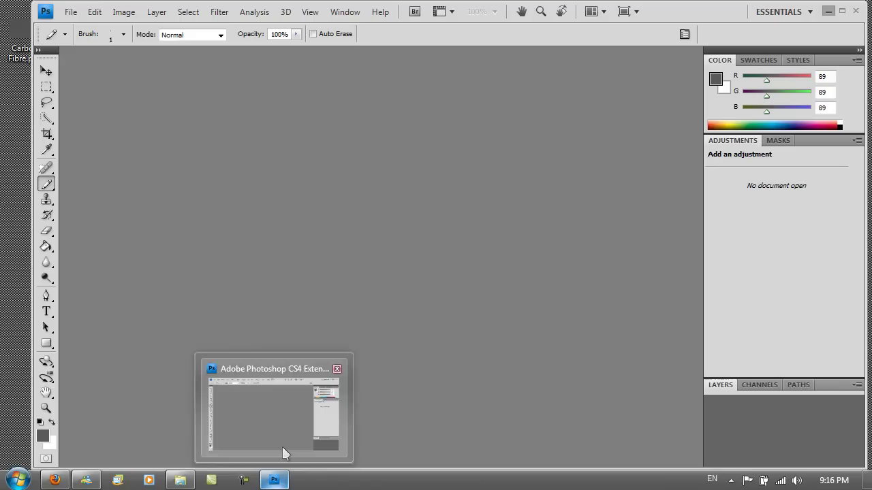
Create a new white RGB document named Pattern, 4 × 4 pixels at 72 pixels/inch.
left_click(282, 447)
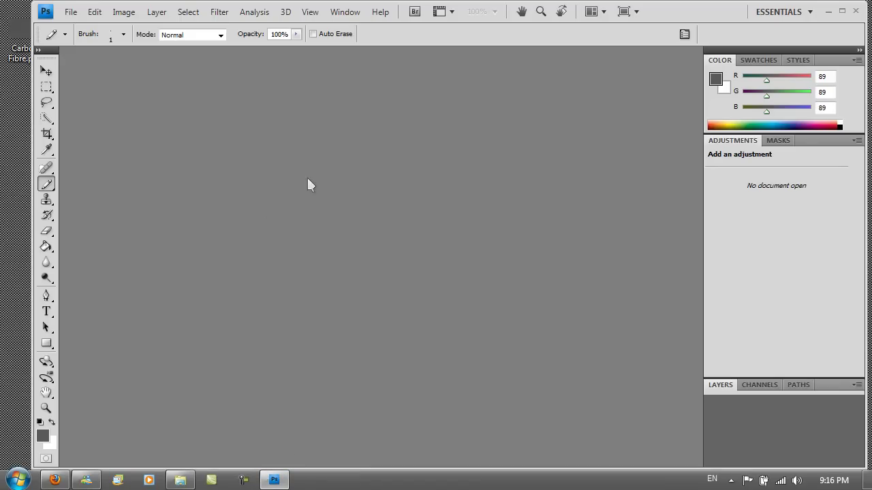
left_click(70, 12)
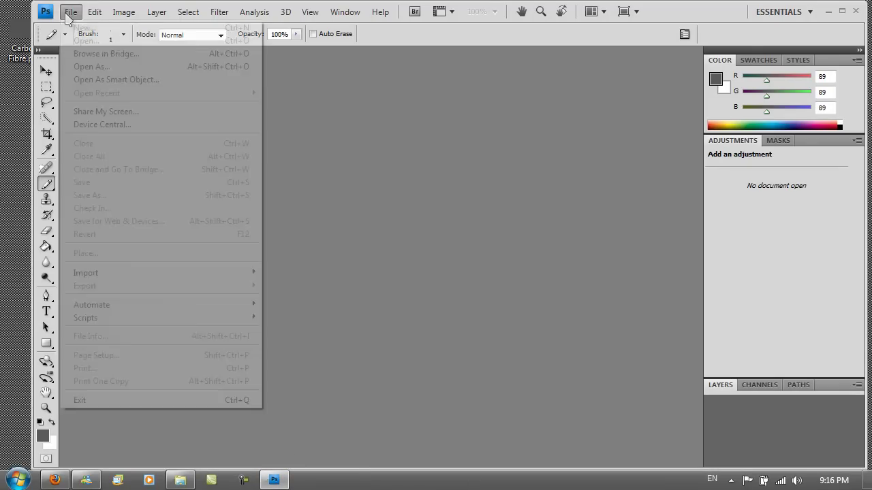
left_click(87, 25)
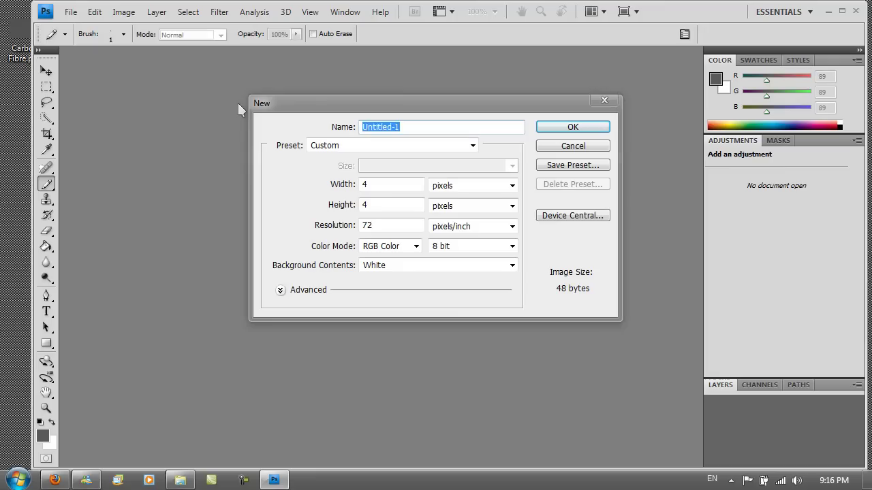
type("Pattern")
left_click(382, 206)
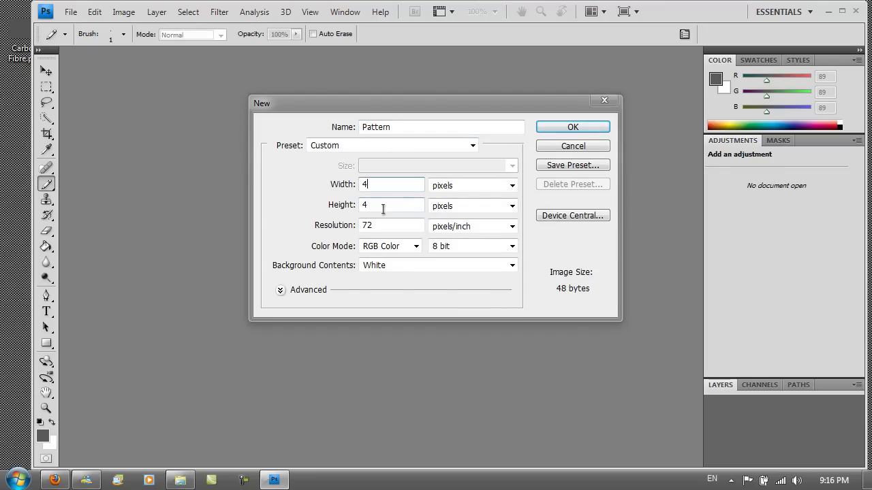
left_click(384, 185)
left_click(451, 186)
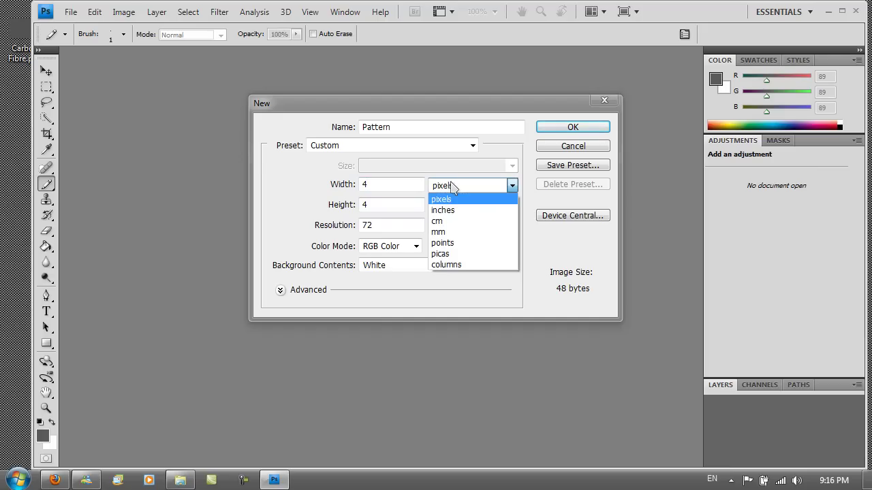
left_click(441, 199)
left_click(379, 223)
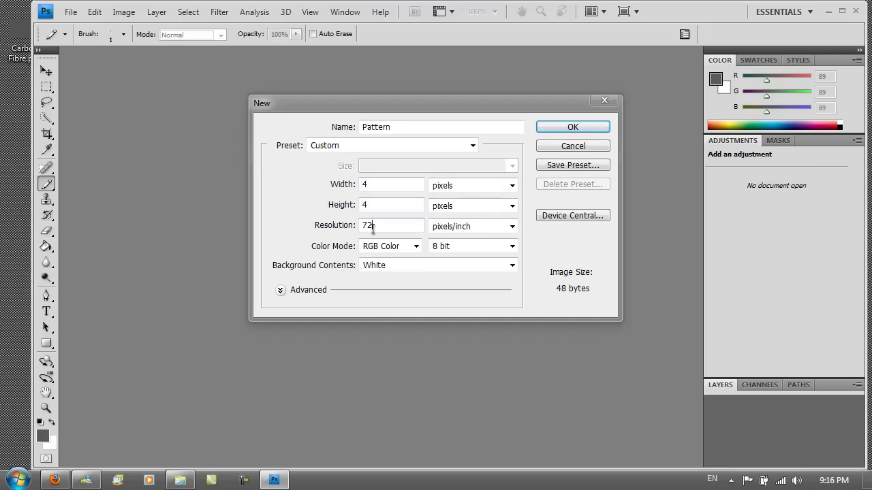
left_click(448, 230)
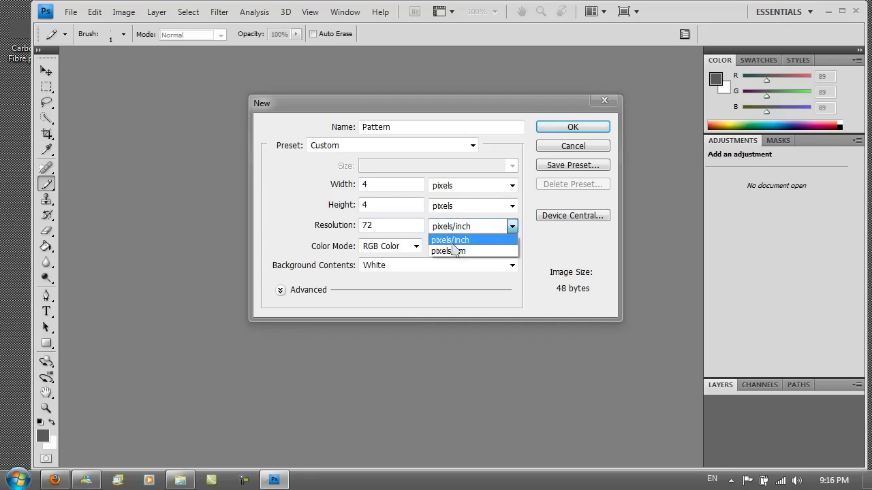
left_click(453, 240)
left_click(574, 128)
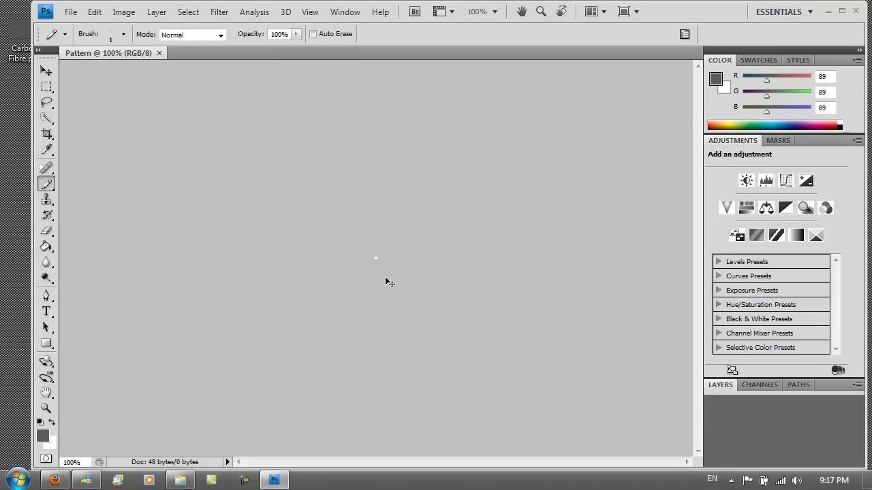
Zoom the Pattern canvas to 3200% and switch to the Pencil Tool.
type("3200")
key("Return")
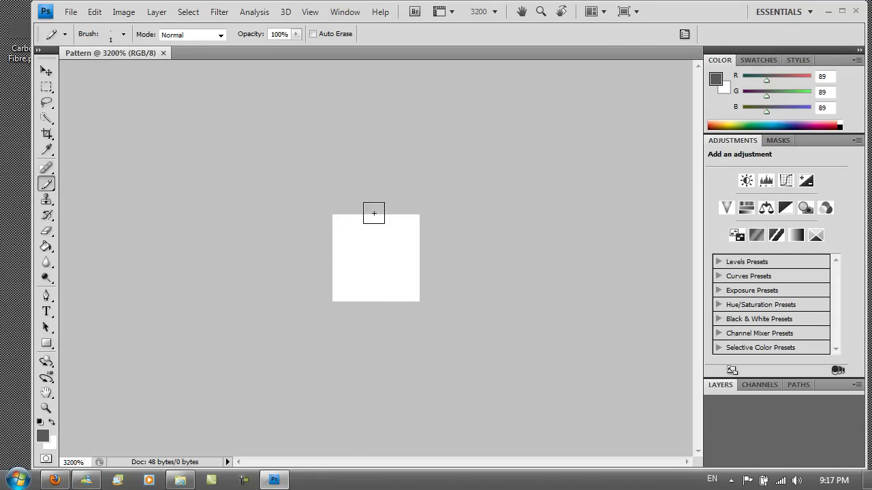
right_click(47, 193)
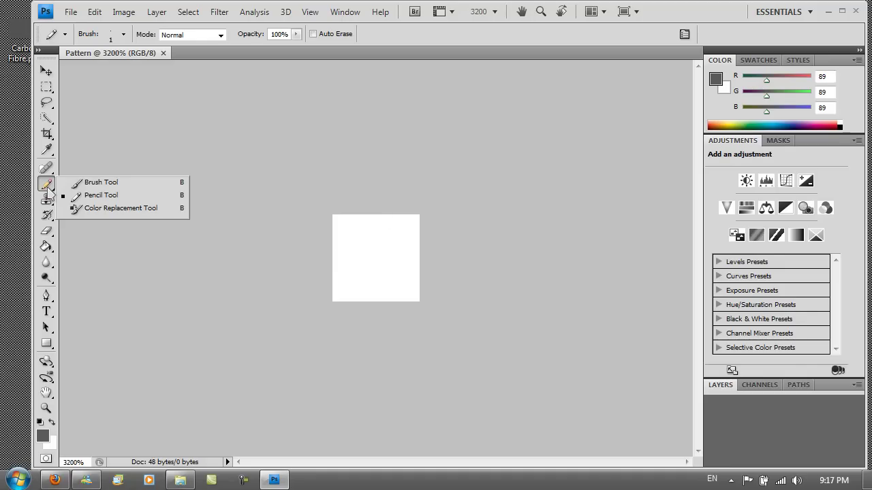
left_click(84, 198)
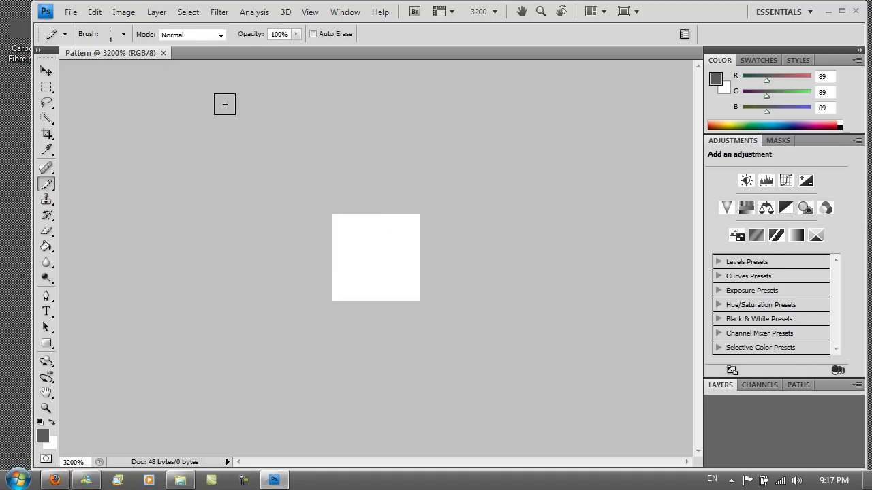
Set the foreground to light grey b7b7b7 and pencil the first two top-row pixels.
left_click(718, 80)
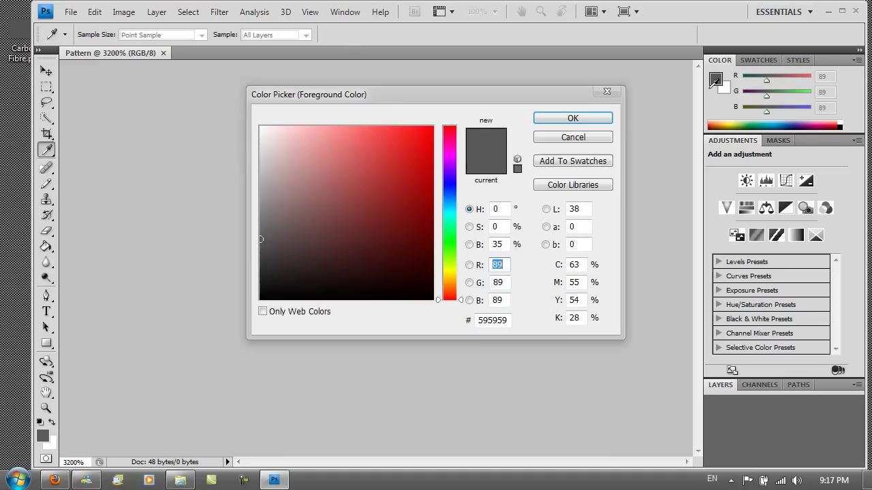
left_click(491, 321)
type("b7b7b7")
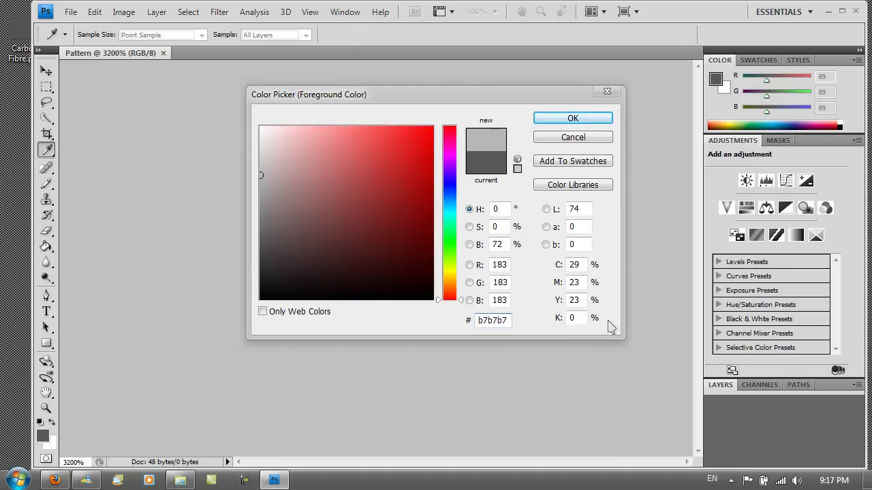
key("Return")
key("b")
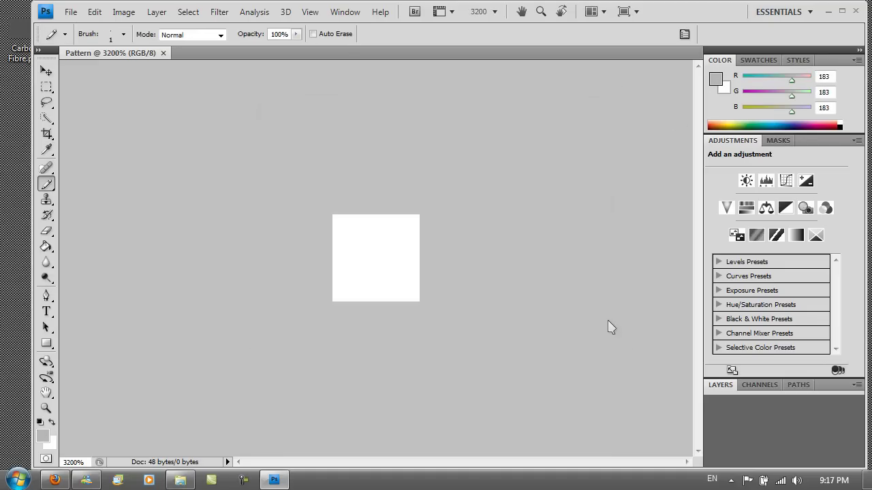
left_click(344, 225)
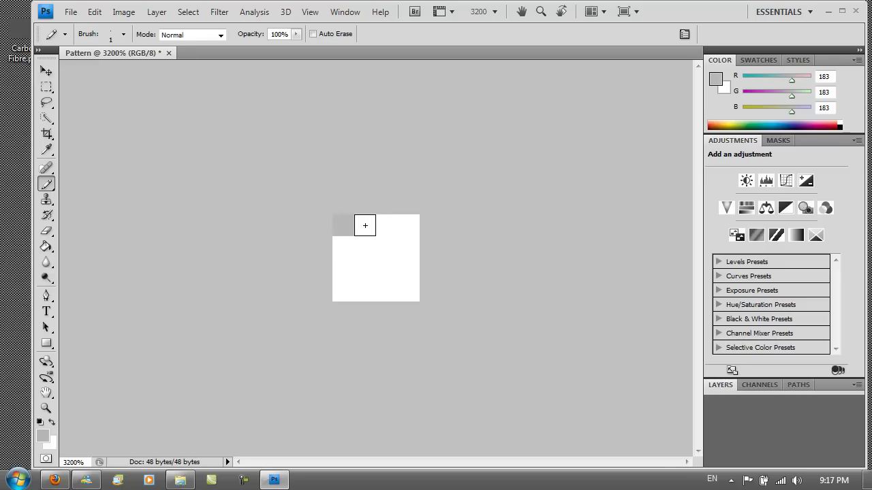
left_click(365, 226)
Set the foreground to near-black 131313 and pencil the third top-row pixel.
left_click(715, 80)
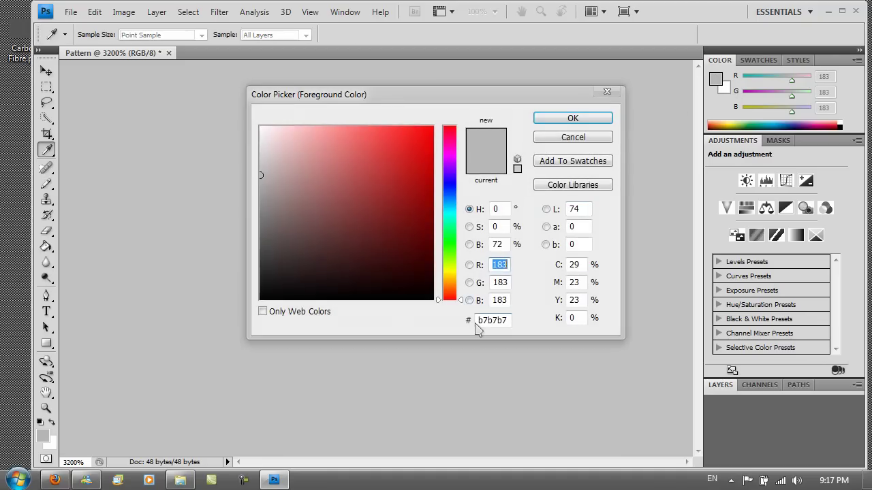
left_click(478, 320)
type("13")
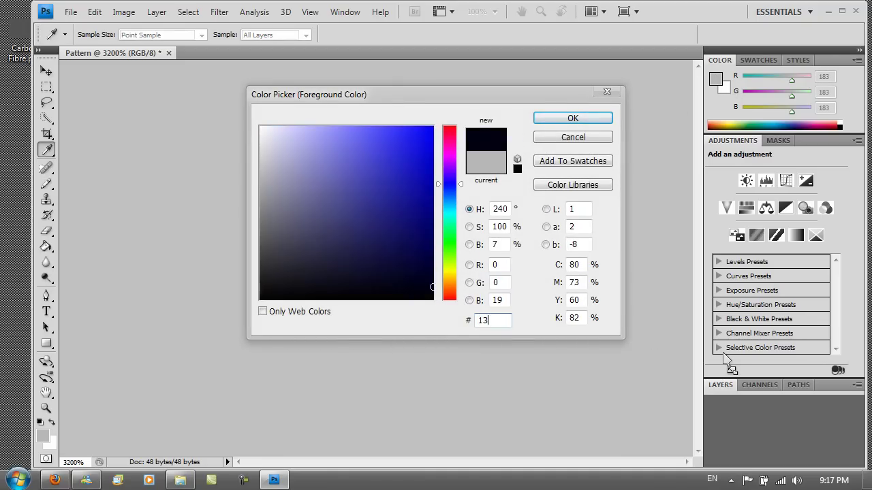
type("1313")
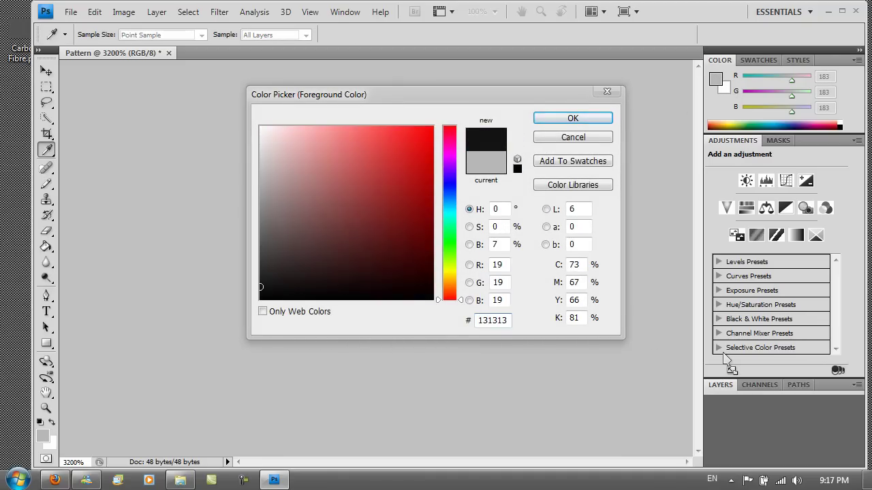
key("Return")
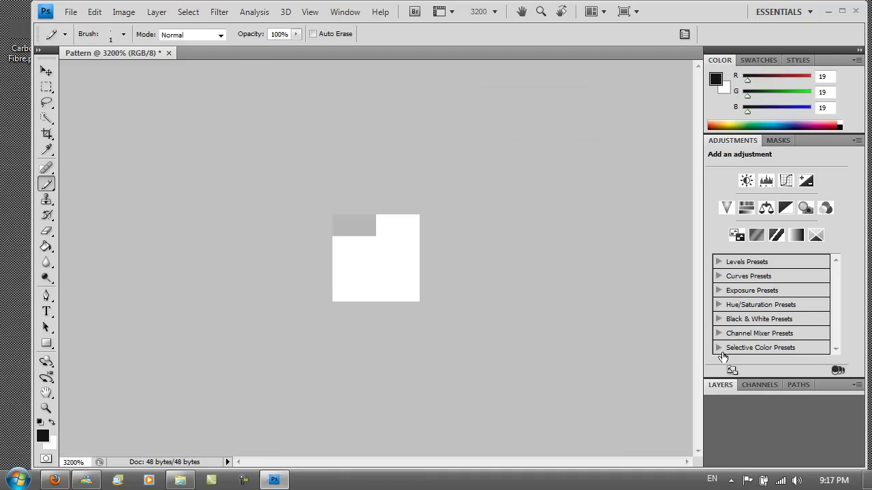
left_click(387, 226)
Paint the top-right pixel near-black, then the first two second-row pixels mid grey 555555.
left_click(409, 225)
left_click(716, 80)
left_click(481, 321)
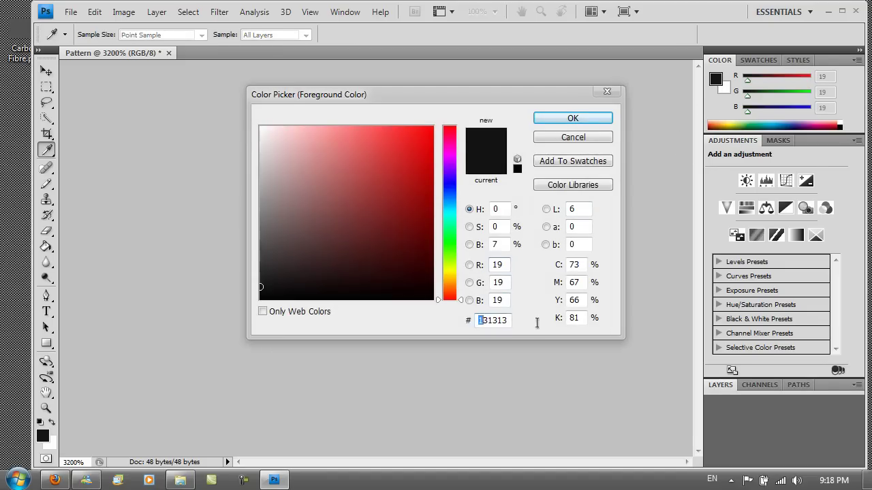
type("555555")
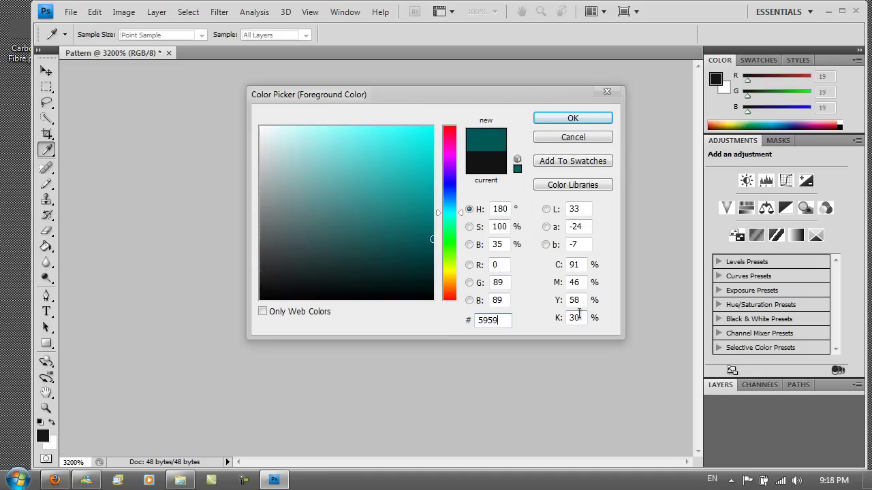
key("Return")
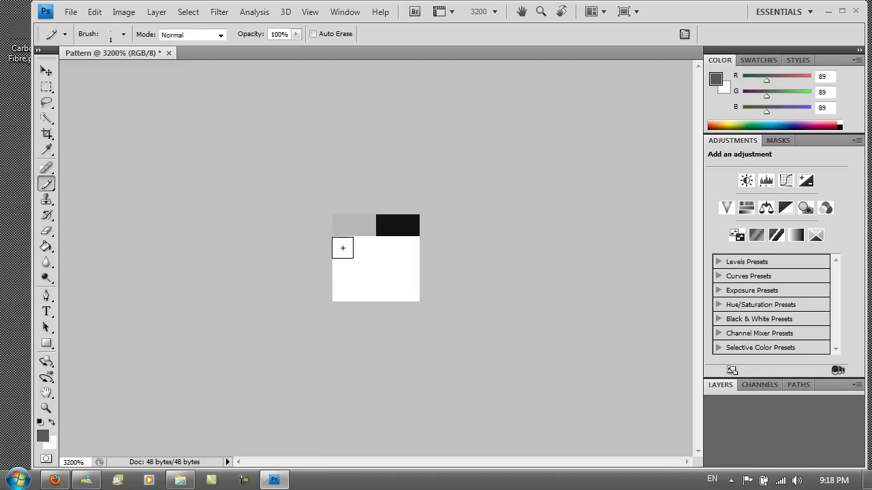
left_click(343, 247)
left_click(365, 248)
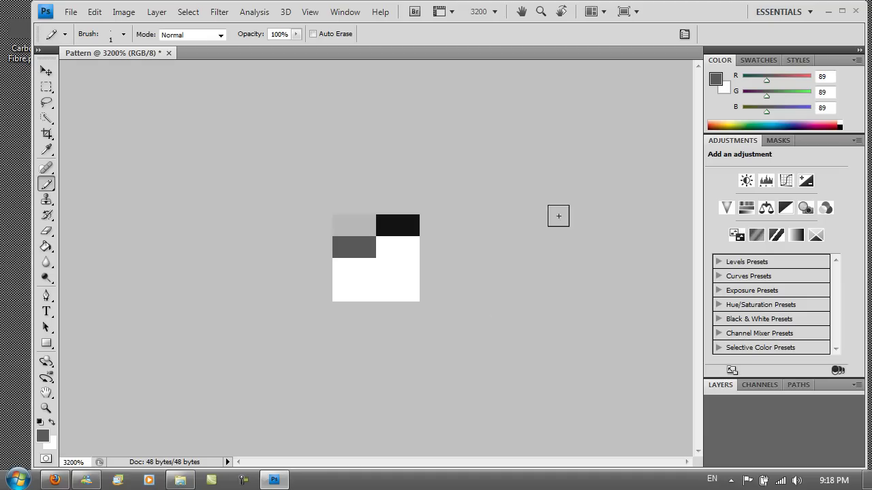
Set the foreground to dark grey 2e2e2e and pencil the last two second-row pixels.
left_click(716, 79)
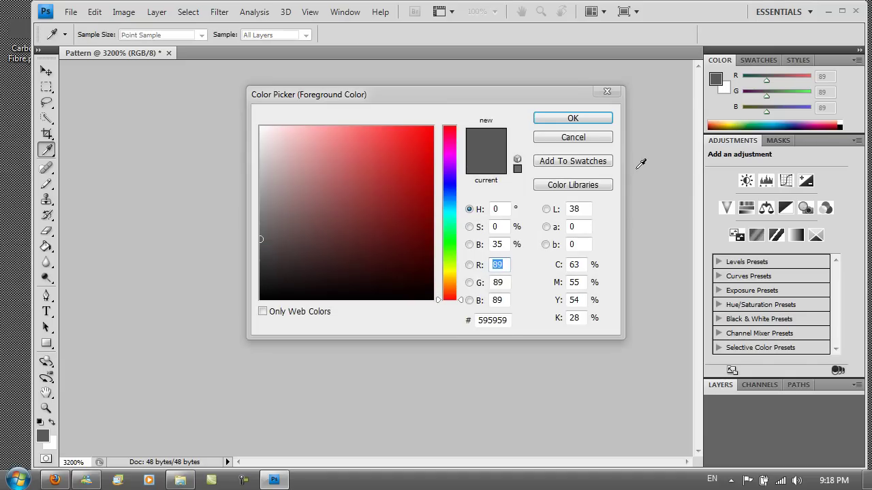
left_click_drag(477, 323, 514, 322)
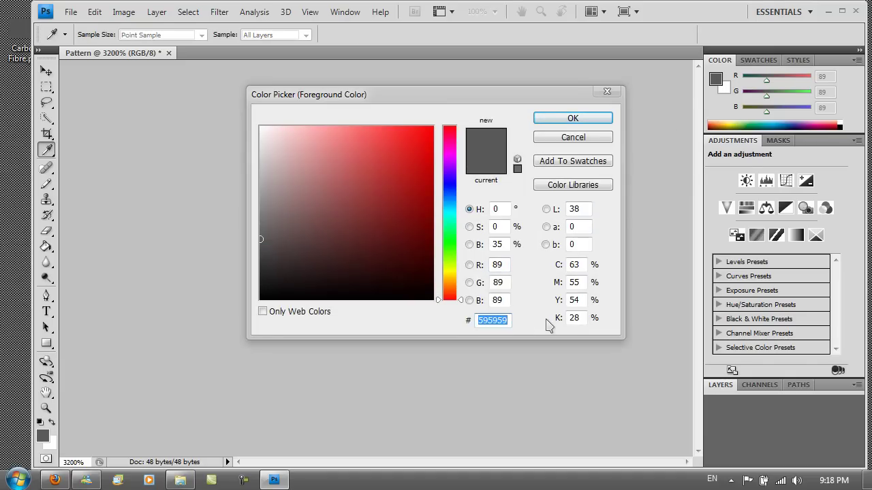
type("2e2e2e")
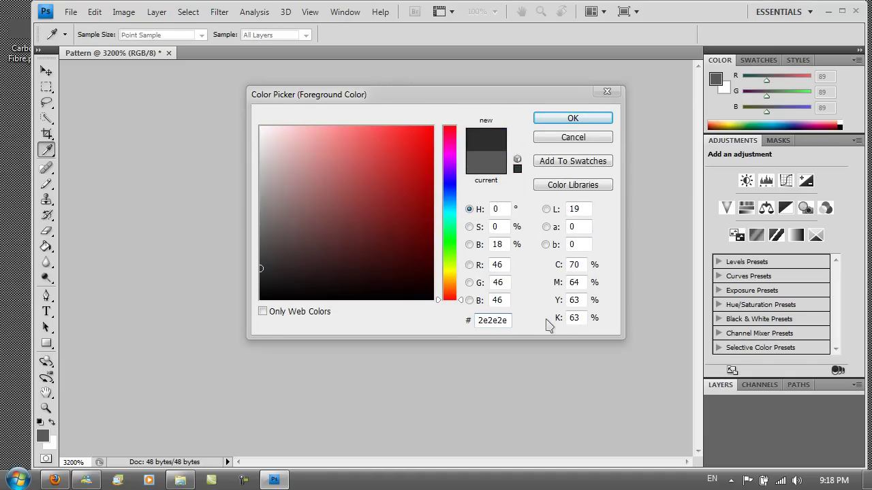
key("Return")
key("b")
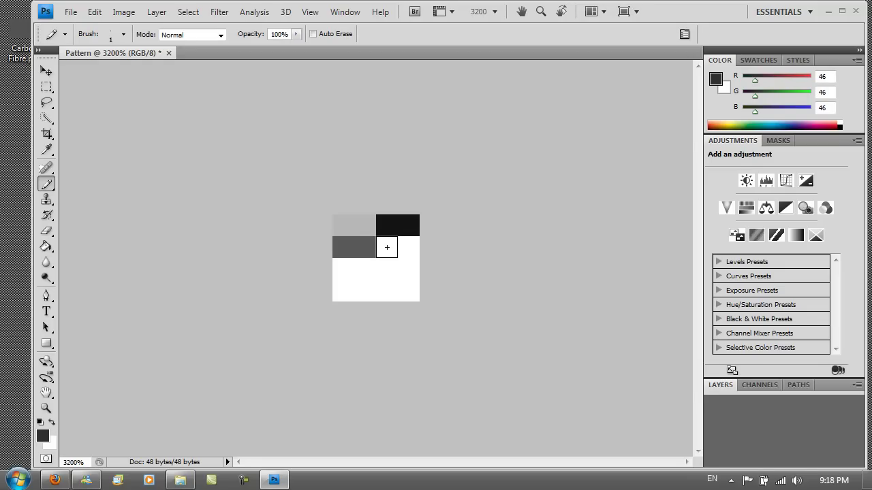
left_click(387, 247)
left_click(408, 247)
Set the foreground to light grey b7b7b7 and pencil the two right third-row pixels.
left_click(716, 82)
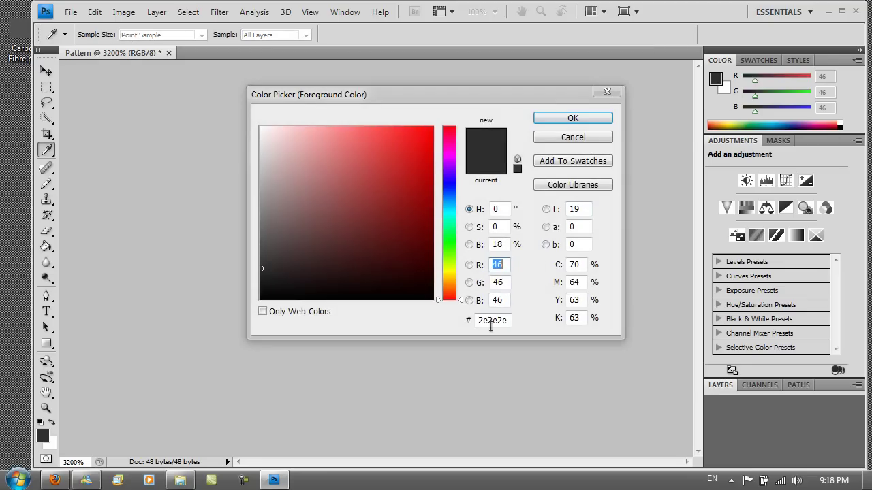
double_click(480, 320)
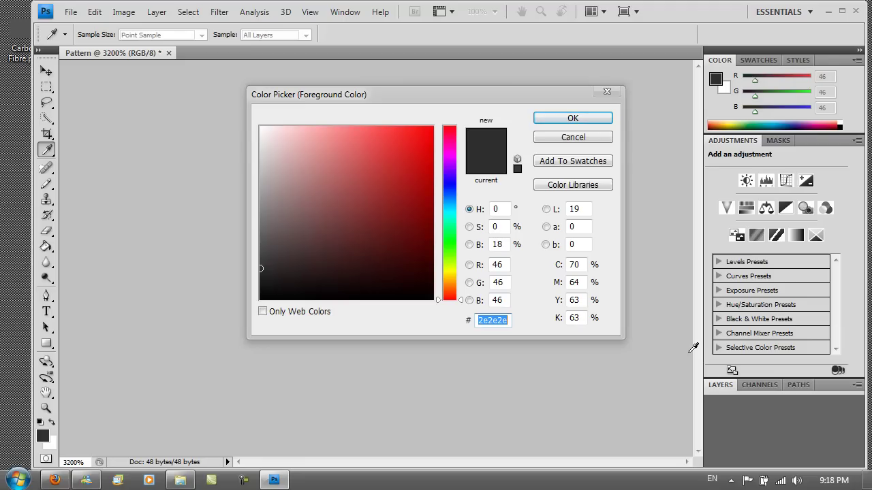
type("b7b7b7")
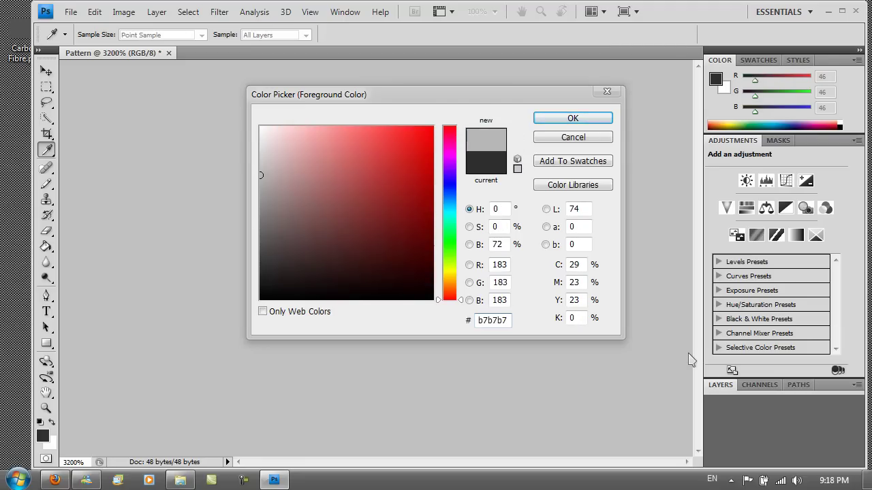
key("Return")
key("b")
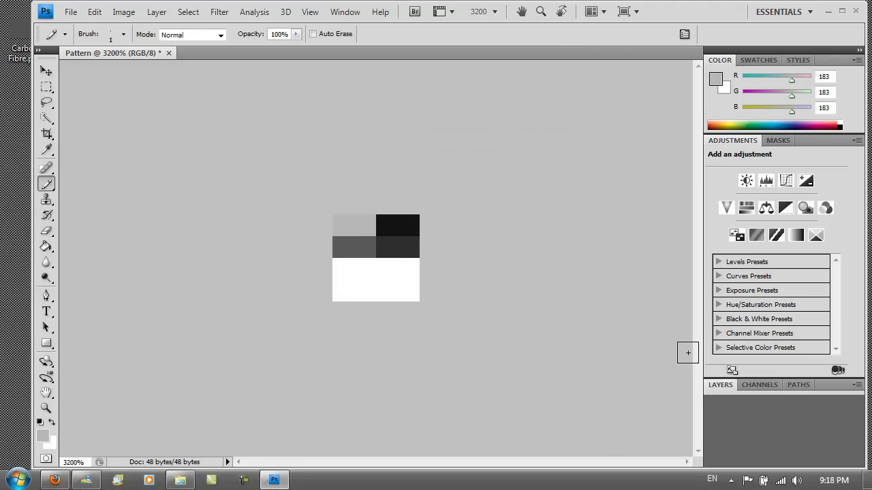
left_click(409, 269)
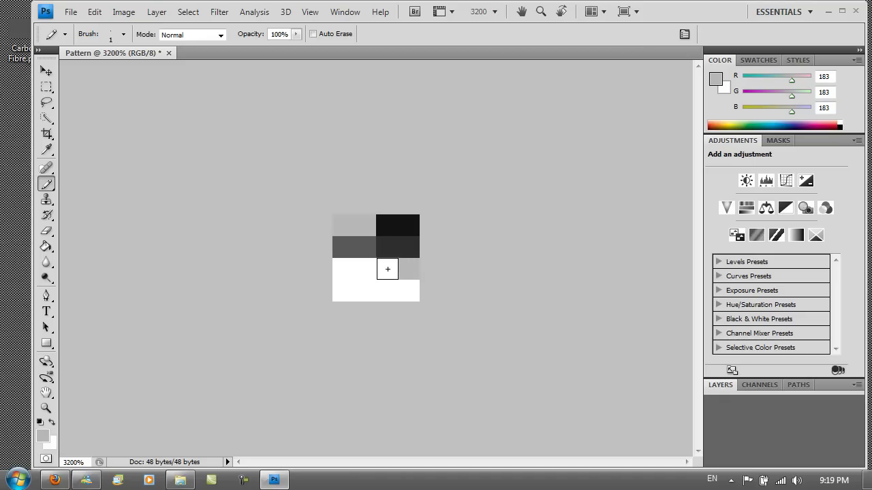
left_click(386, 269)
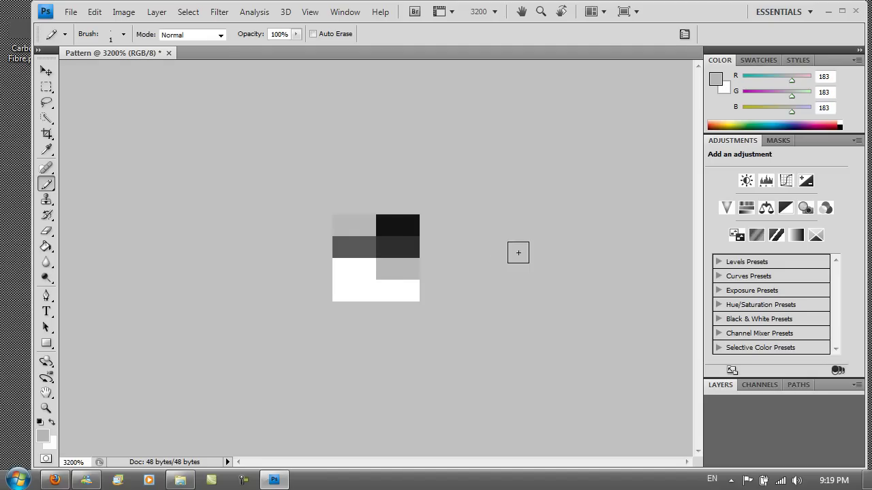
Set the foreground to near-black 131313 and pencil the second third-row pixel.
left_click(717, 87)
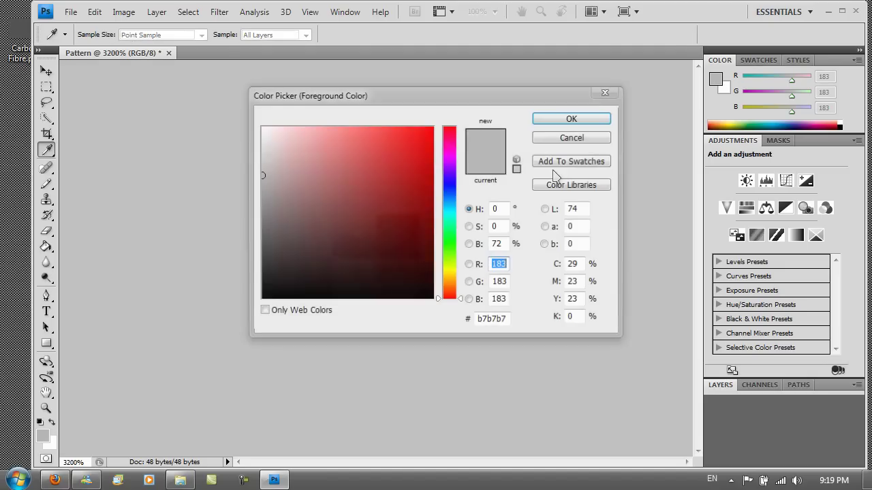
left_click(489, 320)
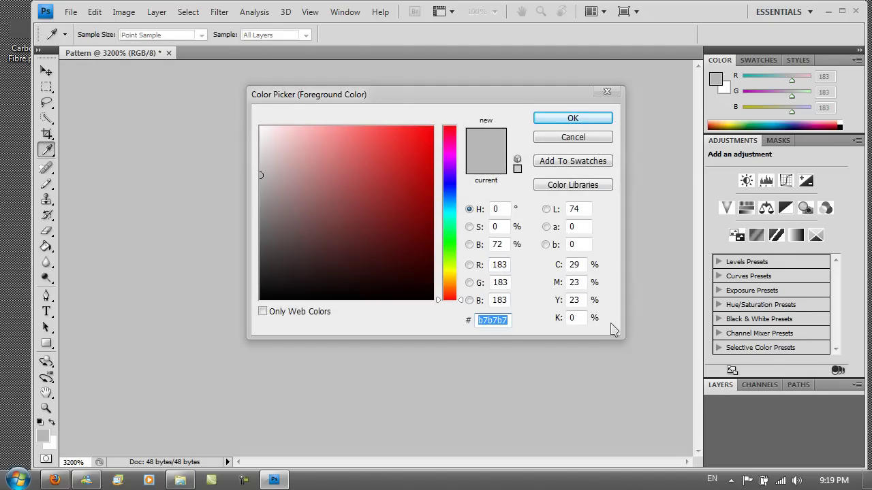
type("131313")
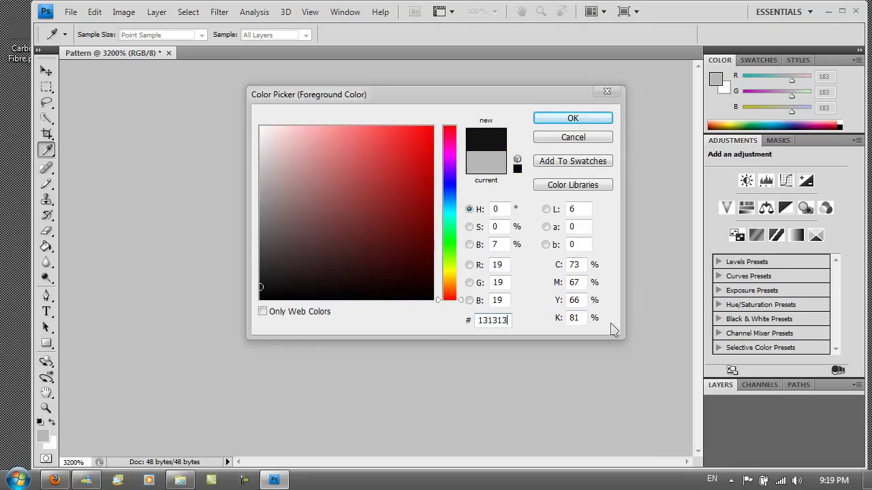
key("Return")
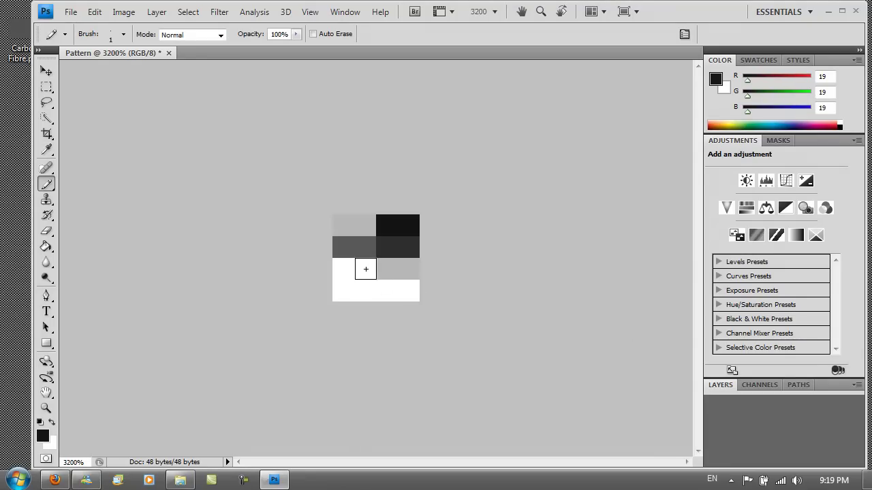
left_click(366, 269)
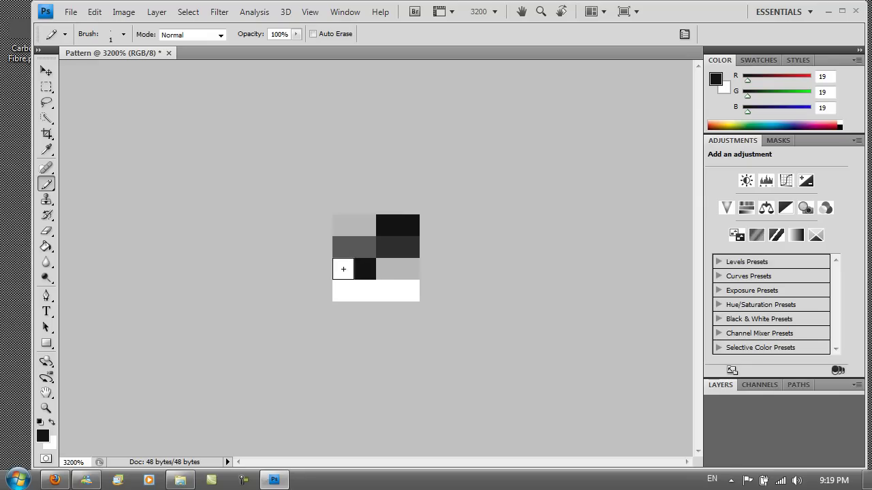
Set the foreground to mid grey 595959 and pencil the bottom-right pixel.
left_click(716, 82)
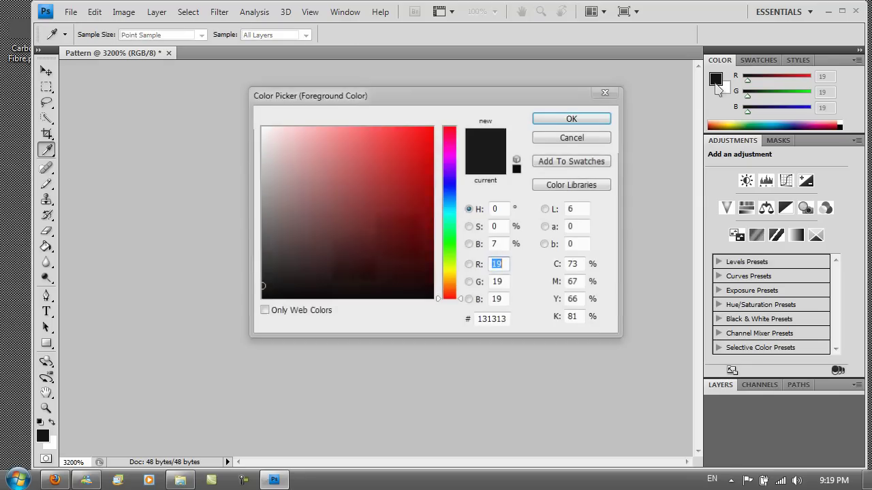
double_click(479, 320)
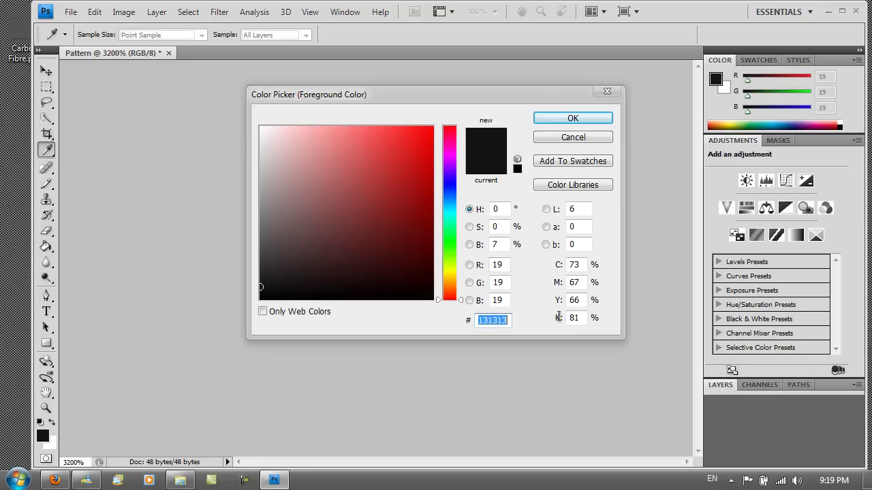
type("5959")
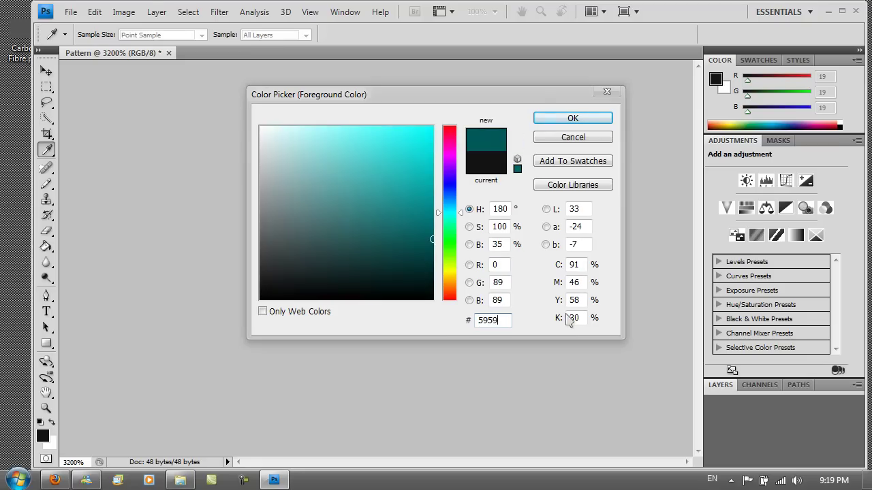
type("59")
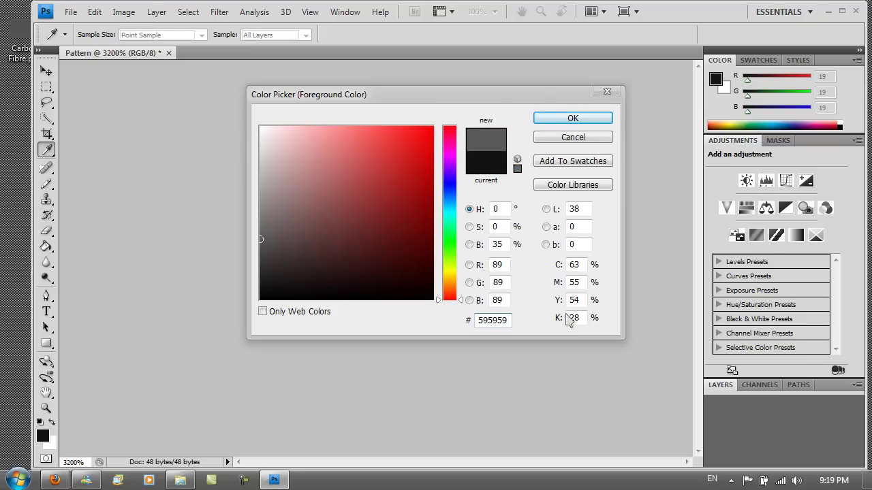
key("Return")
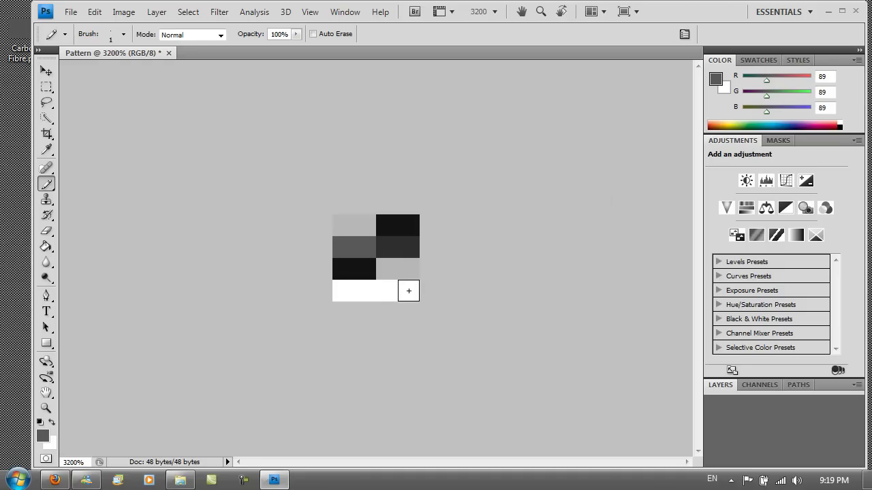
left_click(408, 291)
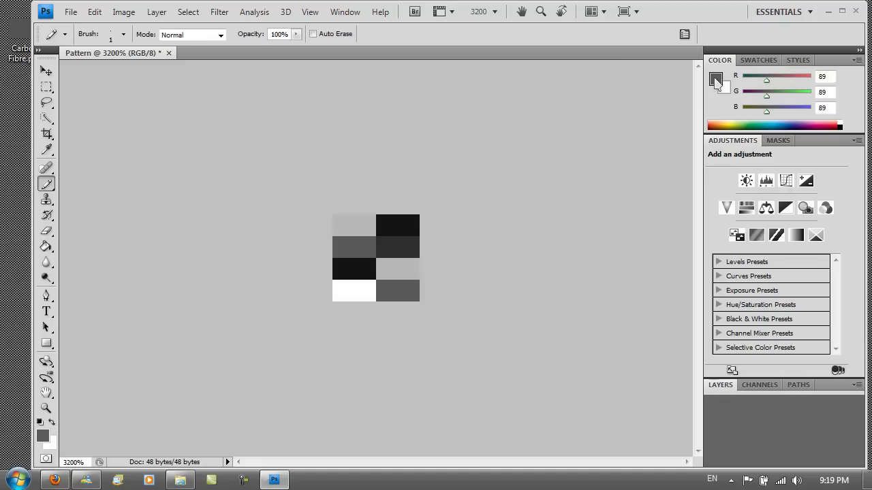
Set the foreground to dark grey 2e2e2e and pencil the first two bottom-row pixels.
left_click(716, 80)
left_click(490, 320)
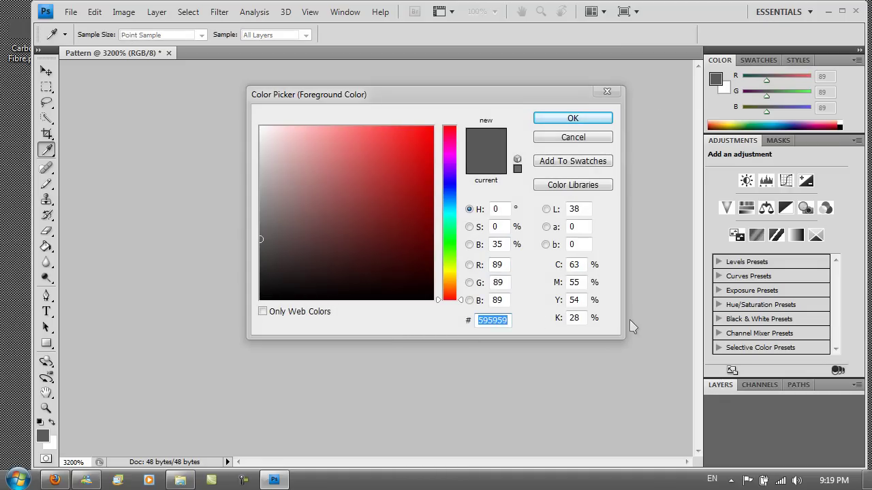
type("2e2e2e")
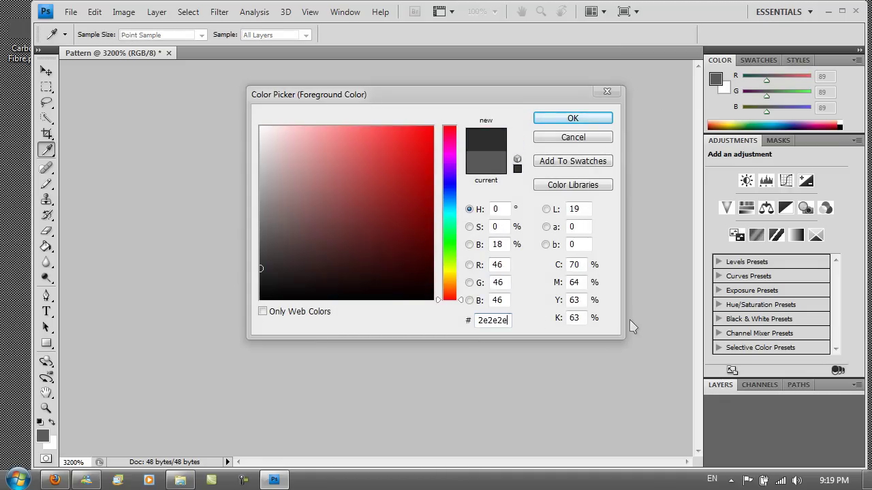
key("Return")
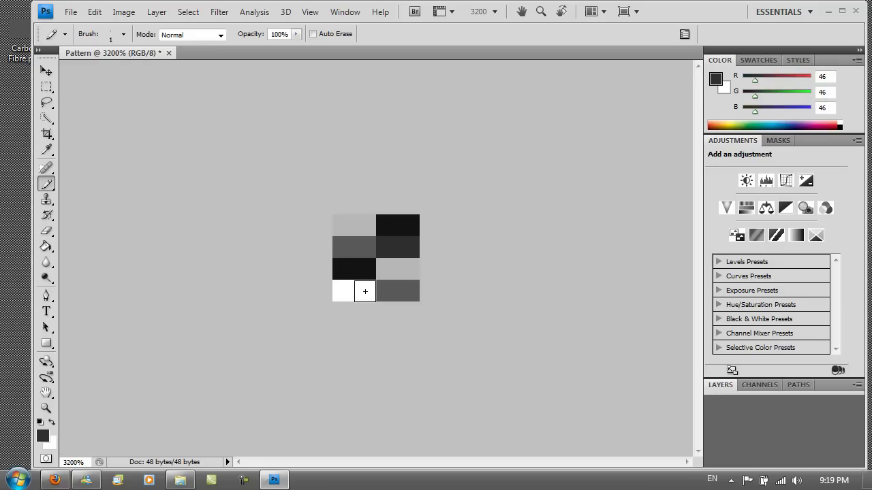
left_click(366, 291)
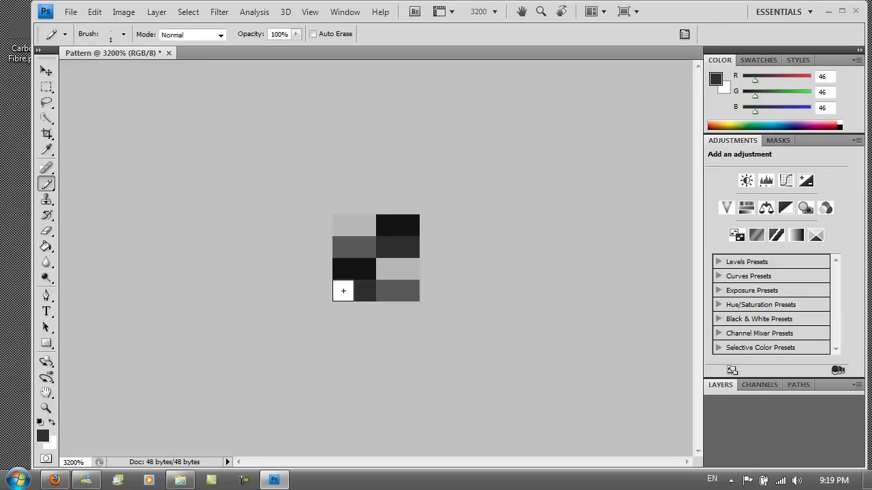
left_click(343, 291)
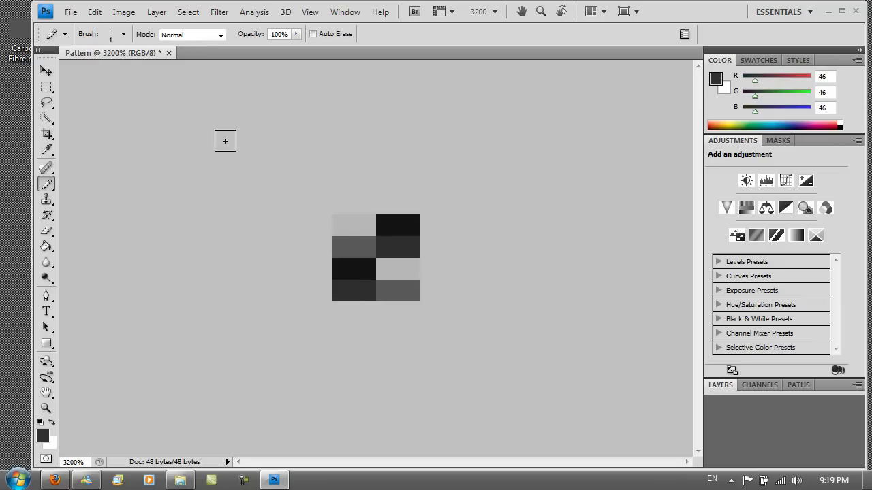
Define the 4×4 tile as a new pattern named Carbon2.
left_click(94, 12)
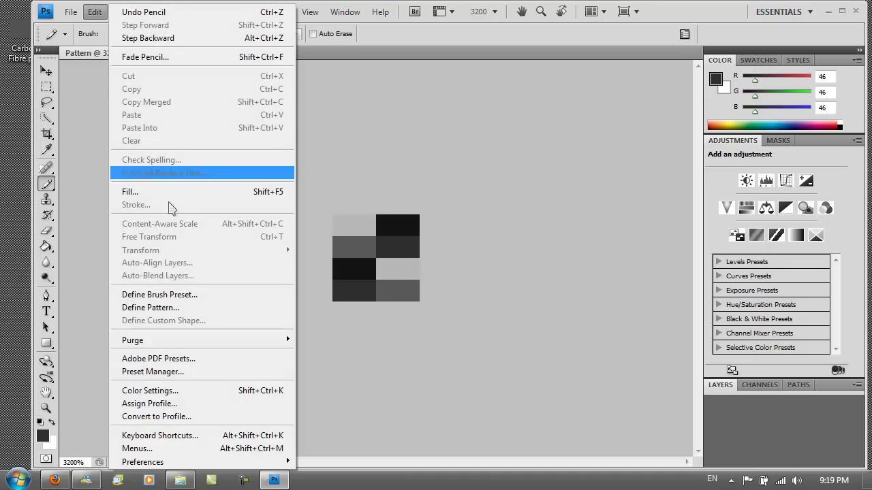
left_click(170, 311)
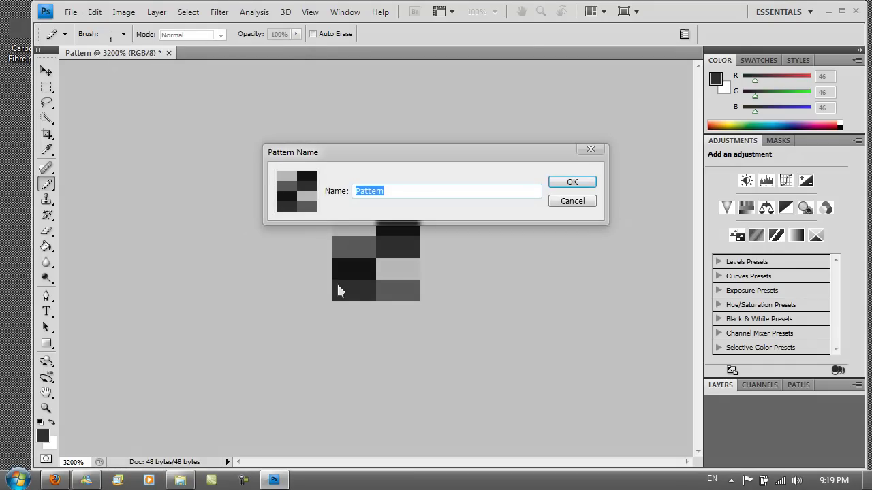
type("Carbon2")
left_click(588, 186)
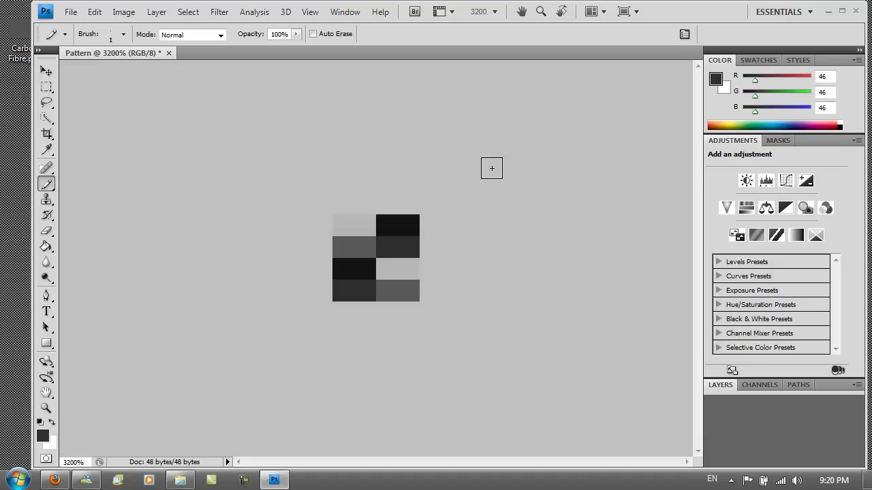
Create a new white document named Carbon Wallpaper, 1280 × 720 pixels.
left_click(71, 13)
left_click(78, 28)
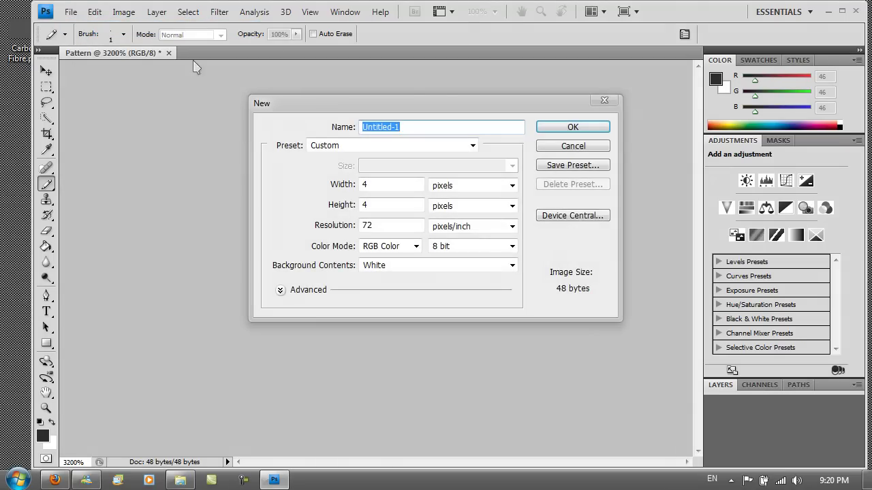
type("Wallpaper")
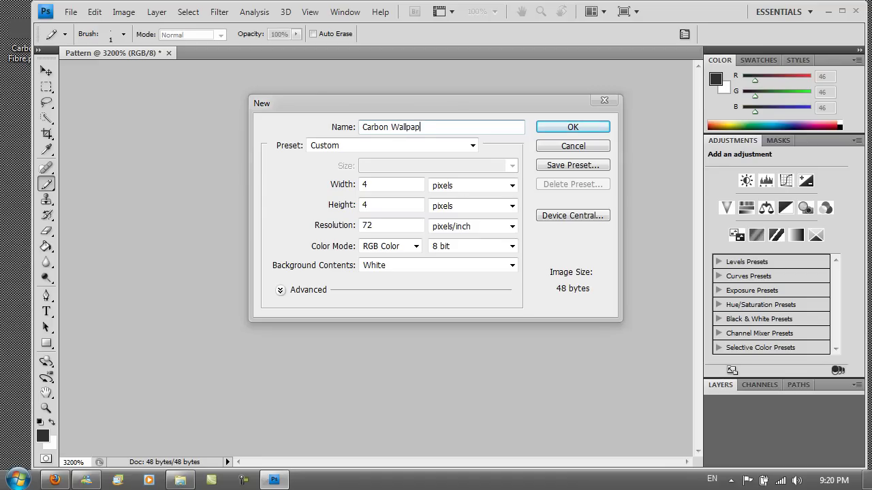
double_click(392, 189)
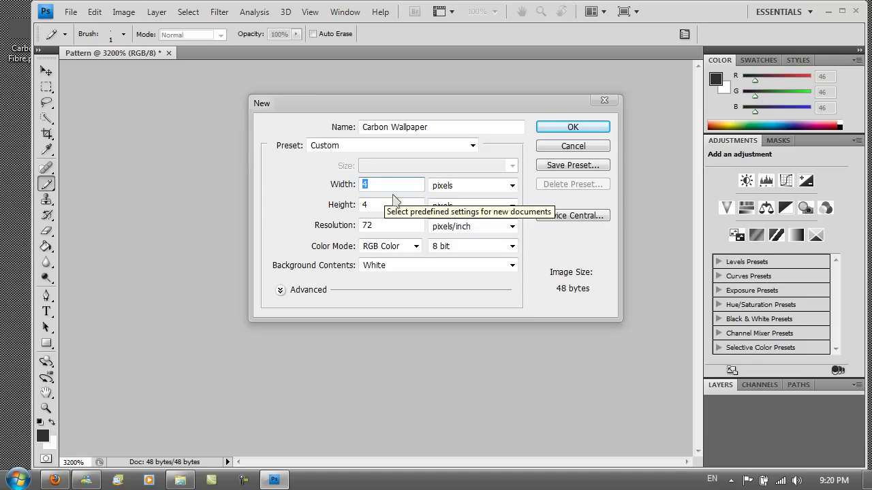
type("1280")
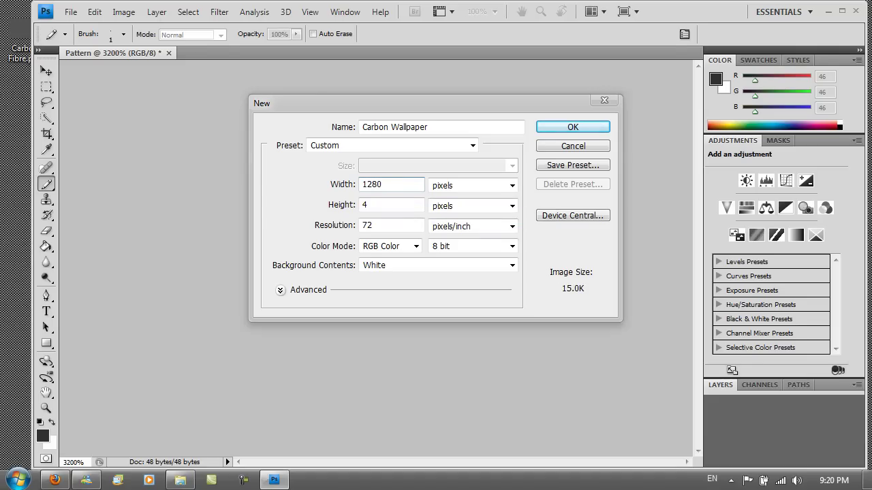
double_click(406, 204)
type("720")
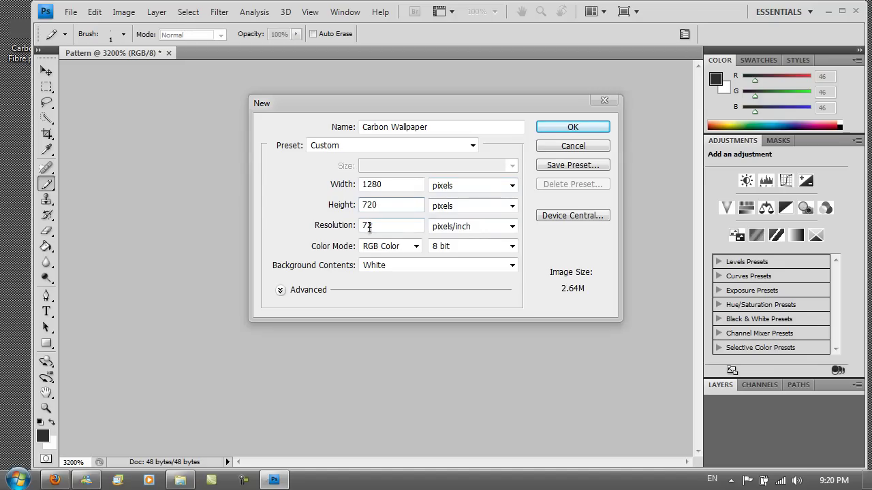
left_click(545, 126)
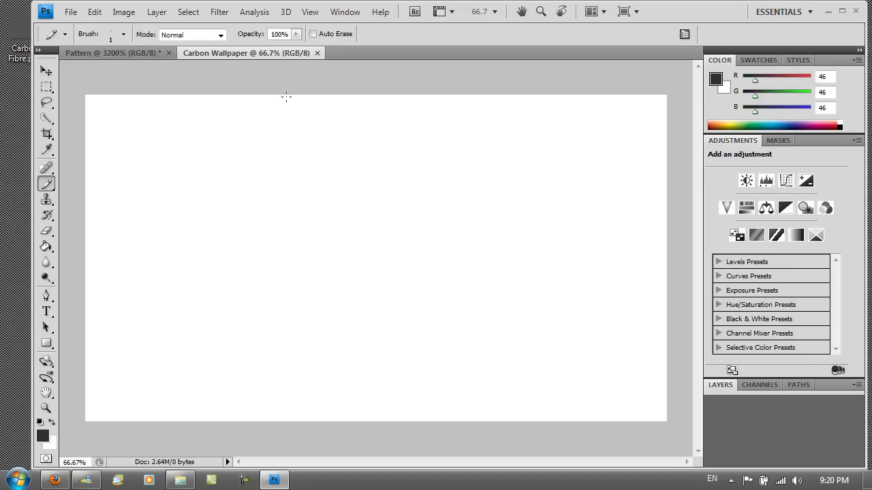
Fill the Carbon Wallpaper canvas dark grey 2e2e2e with the Paint Bucket.
right_click(47, 184)
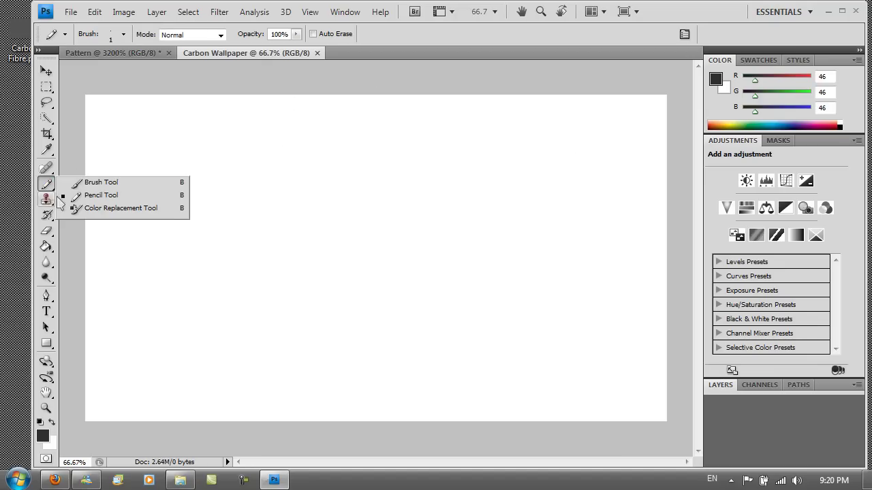
left_click(47, 249)
left_click(156, 143)
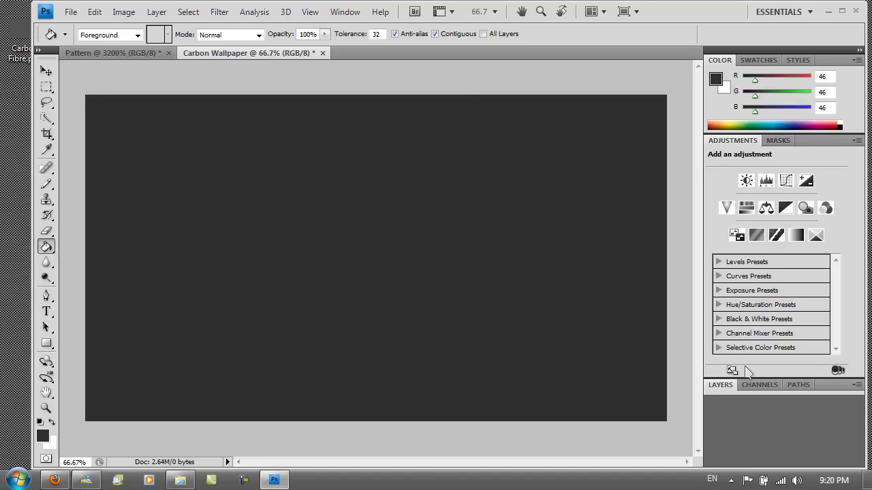
Duplicate the Background layer as Background copy, then delete the original Background layer.
left_click(719, 385)
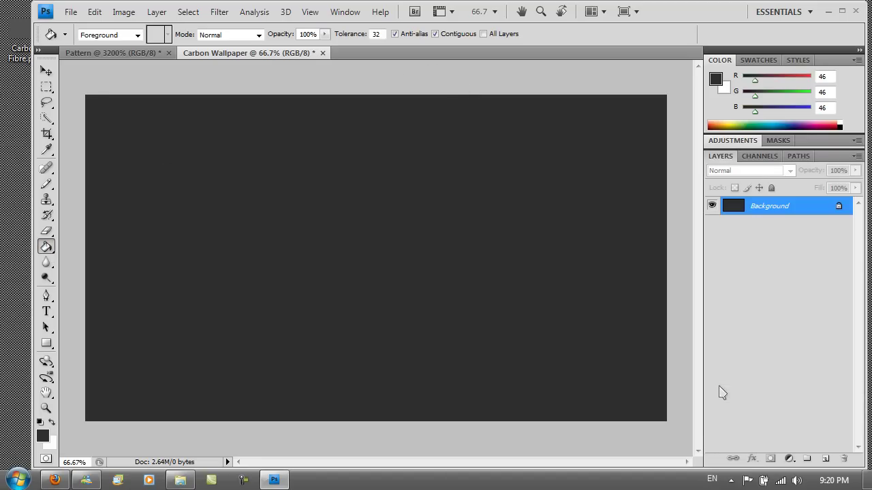
double_click(736, 210)
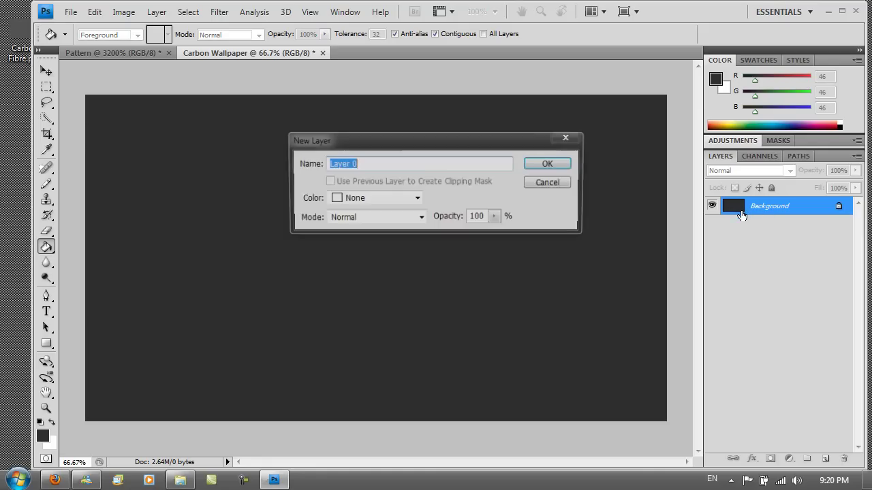
left_click(538, 175)
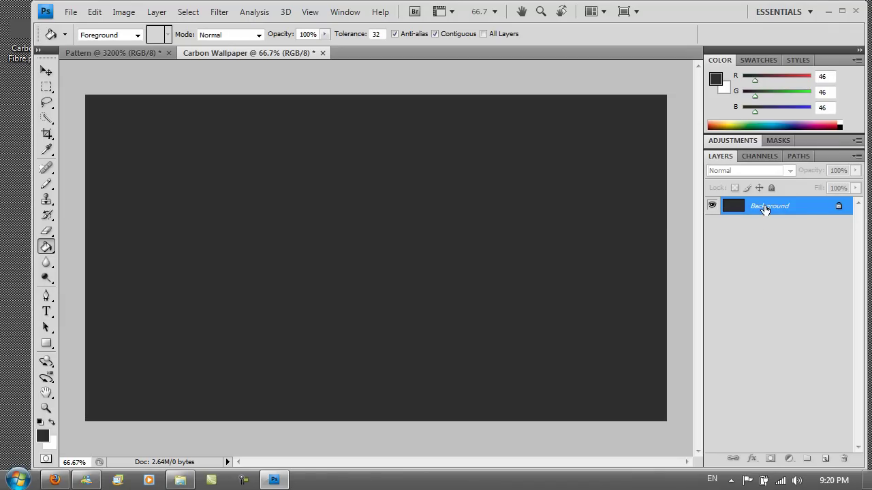
right_click(765, 209)
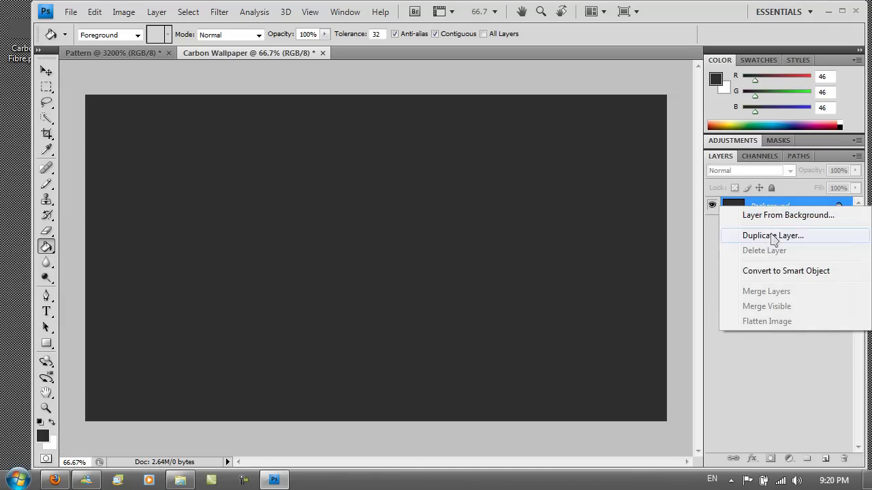
left_click(773, 236)
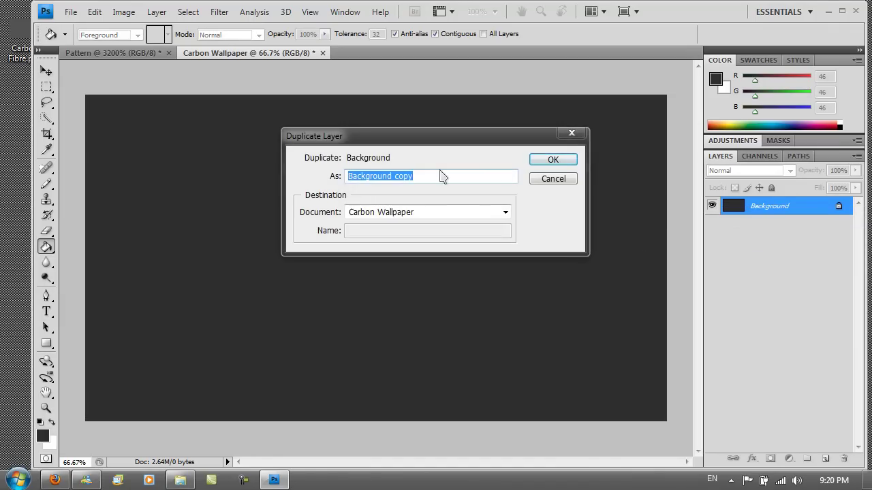
left_click(552, 160)
left_click(760, 232)
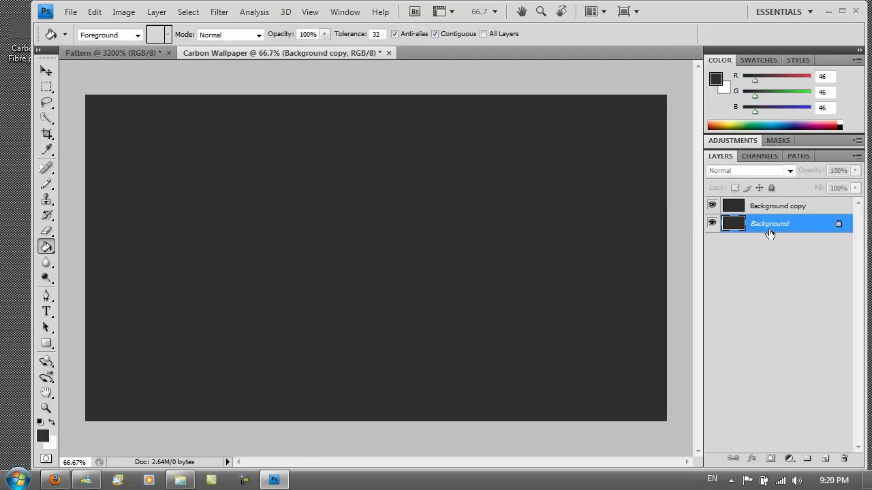
right_click(752, 230)
left_click(766, 271)
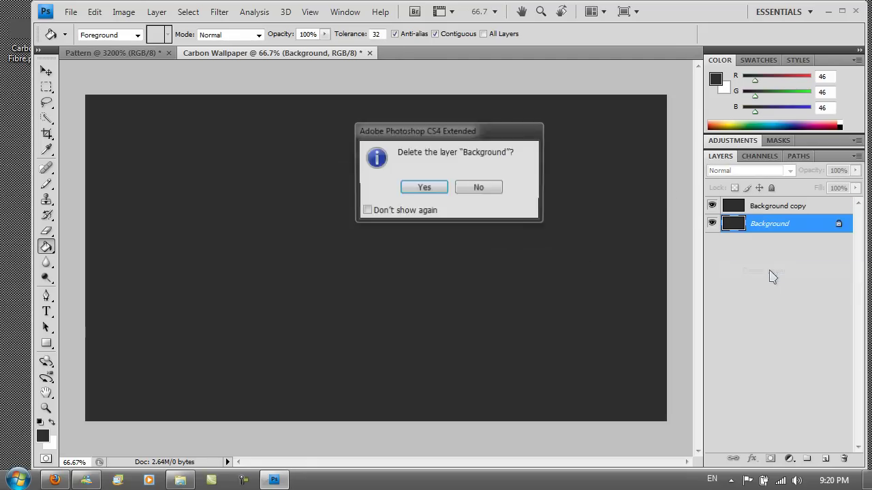
left_click(432, 186)
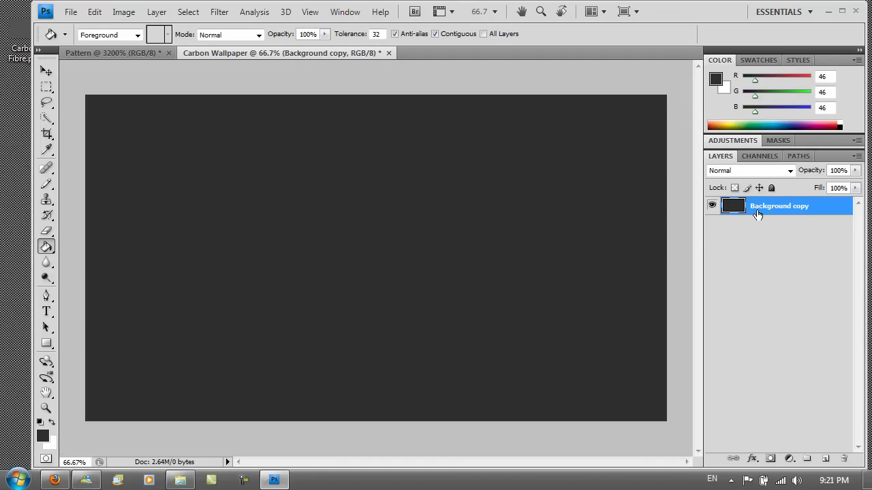
left_click(730, 210, "ctrl")
Add a Pattern Overlay style to Background copy using the dark carbon checker tile.
double_click(730, 208)
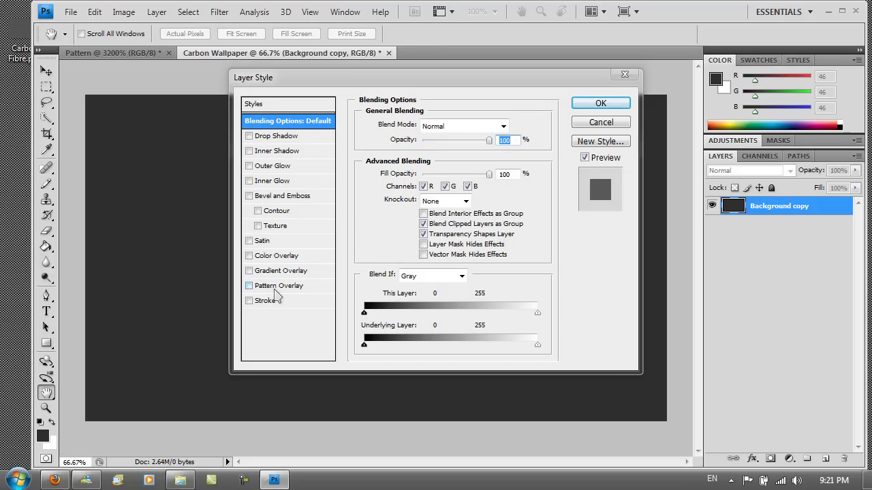
left_click(280, 286)
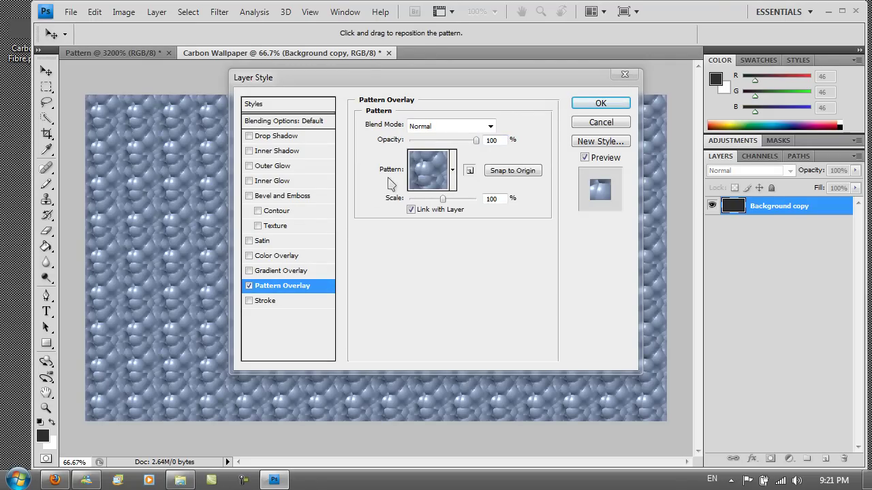
left_click(451, 172)
left_click(432, 216)
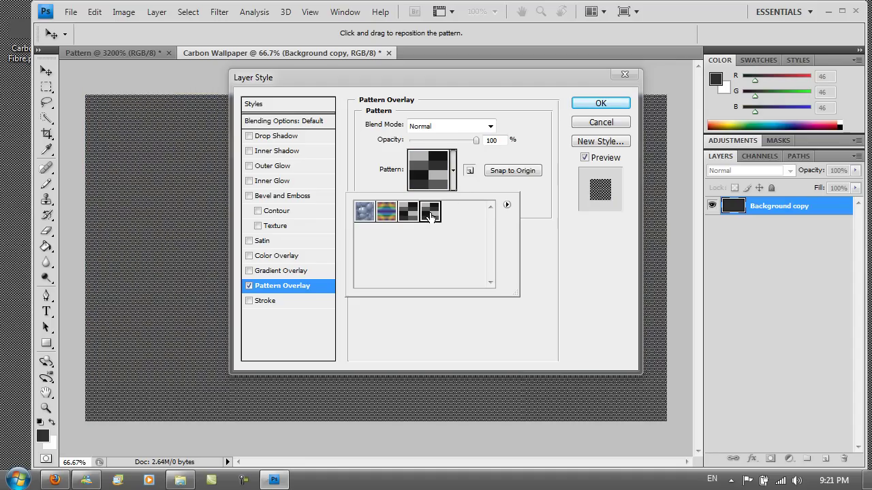
left_click(414, 215)
left_click(554, 259)
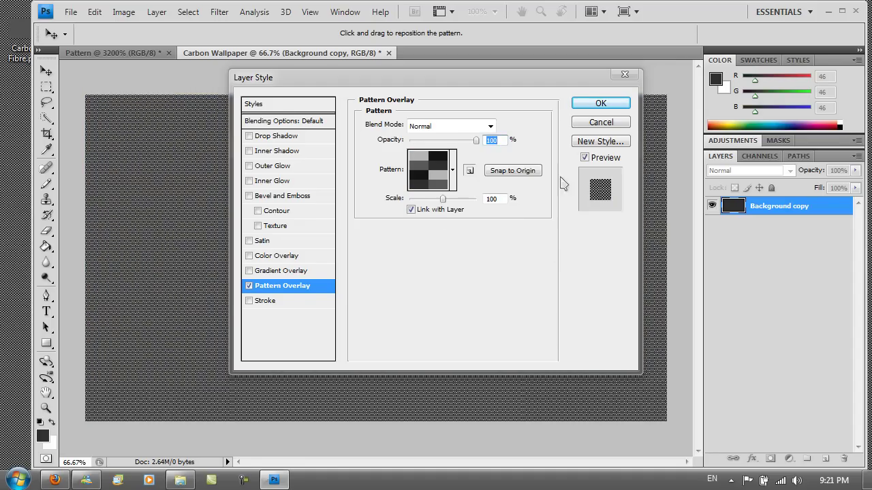
left_click(588, 106)
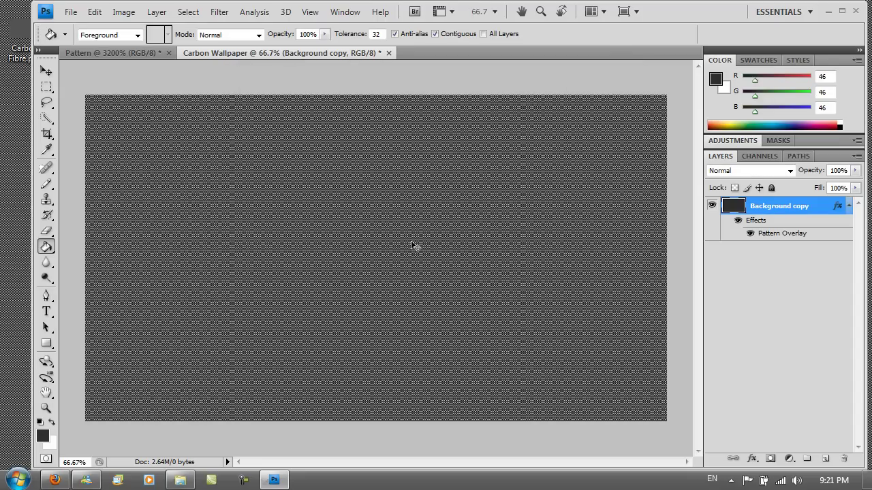
Maximize the window, zoom in on the tiled carbon weave and scroll around to inspect it.
double_click(658, 22)
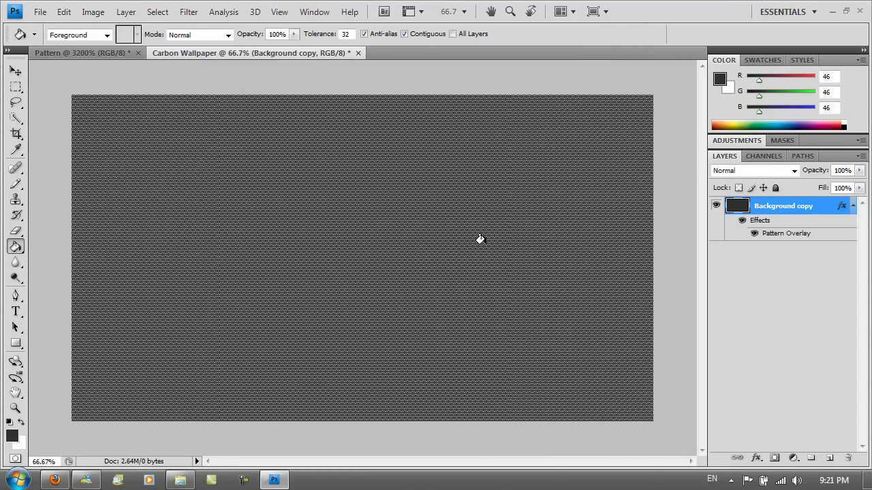
key("ctrl+plus")
key("ctrl+plus")
key("ctrl+plus")
key("ctrl+plus")
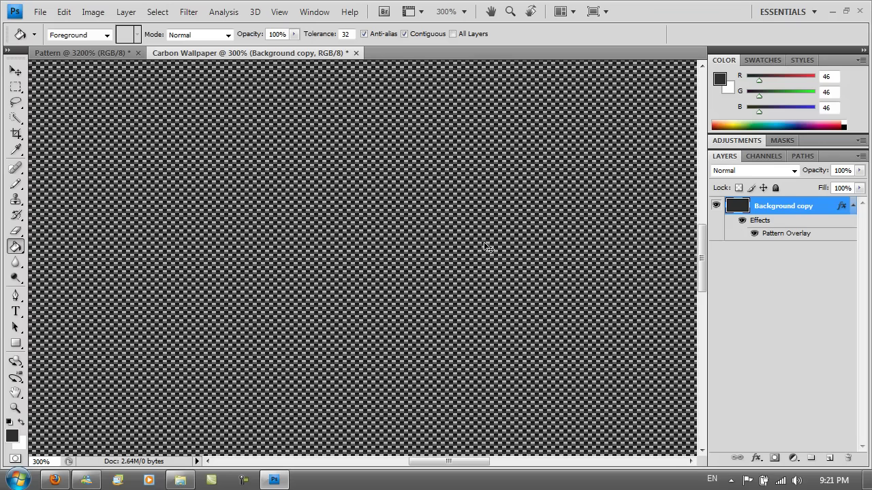
key("ctrl+plus")
key("ctrl+plus")
key("ctrl+plus")
key("ctrl+plus")
key("ctrl+plus")
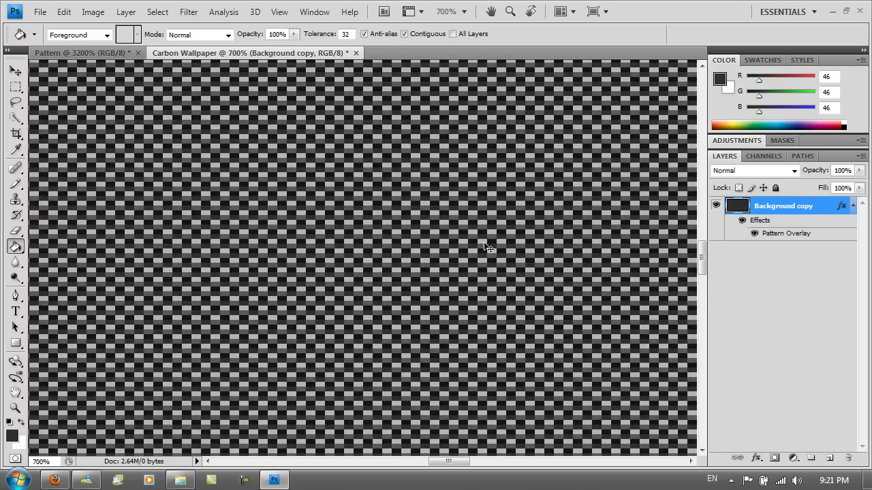
key("ctrl+plus")
key("ctrl+plus")
key("ctrl+plus")
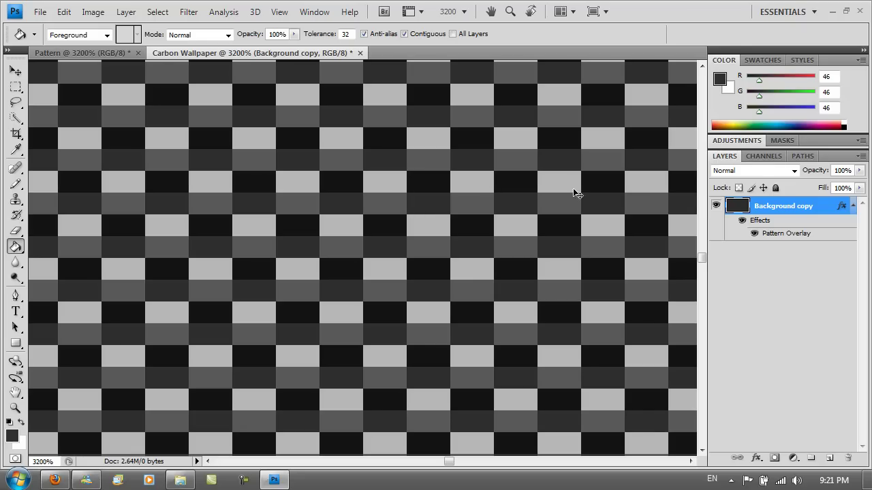
scroll(576, 193, "right", 2)
scroll(545, 222, "right", 1)
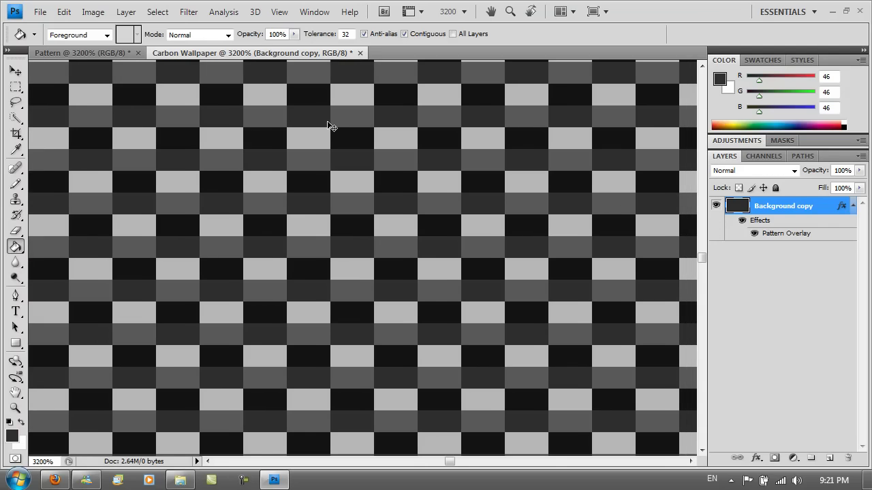
scroll(331, 126, "down", 7)
scroll(331, 126, "down", 4)
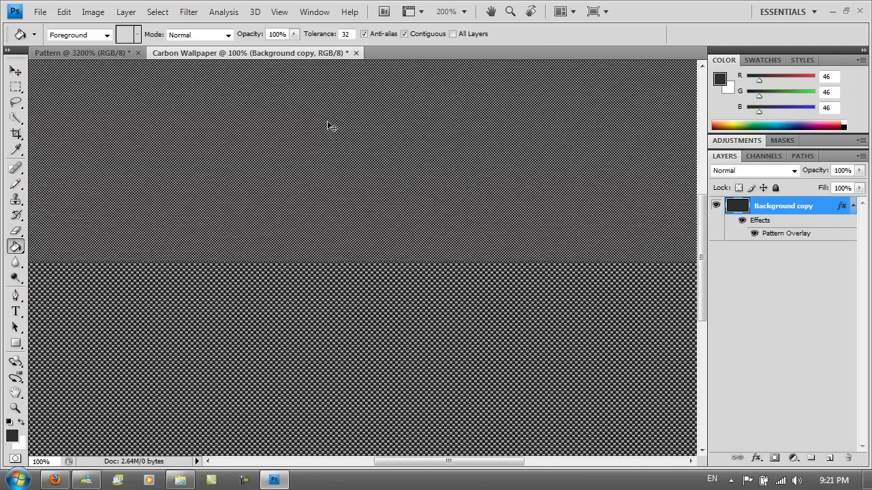
scroll(331, 127, "up", 1)
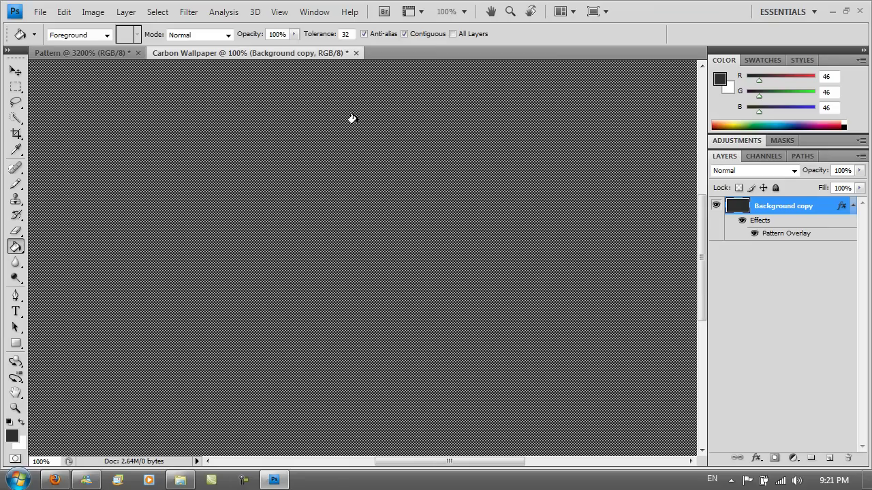
Save a copy to the Desktop as non-interlaced PNG named Carbon Wallpaper.png.
left_click(41, 12)
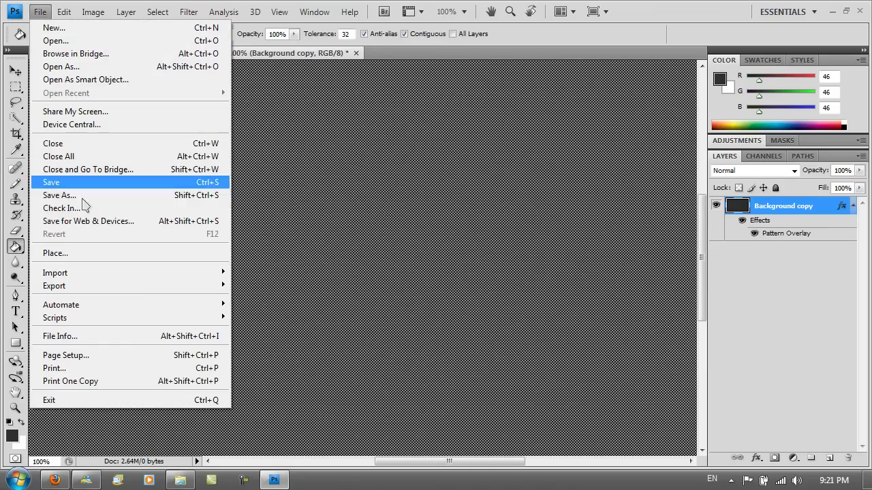
left_click(61, 197)
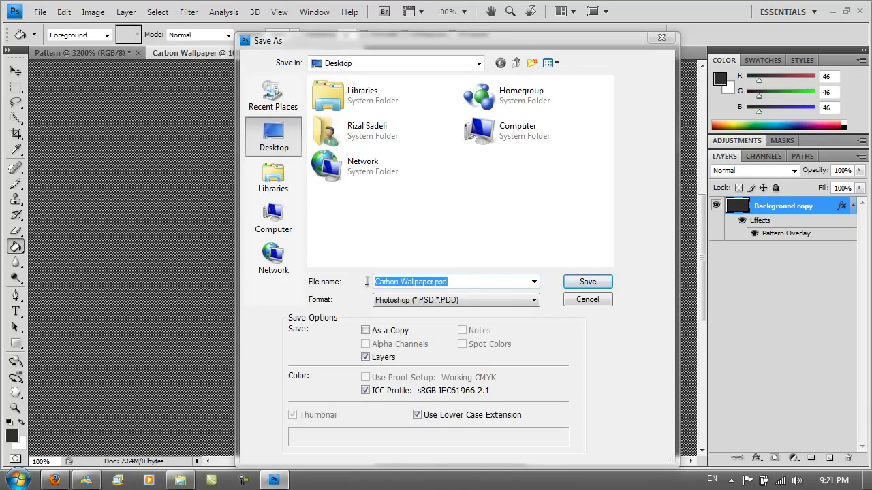
left_click_drag(448, 282, 429, 284)
left_click(453, 300)
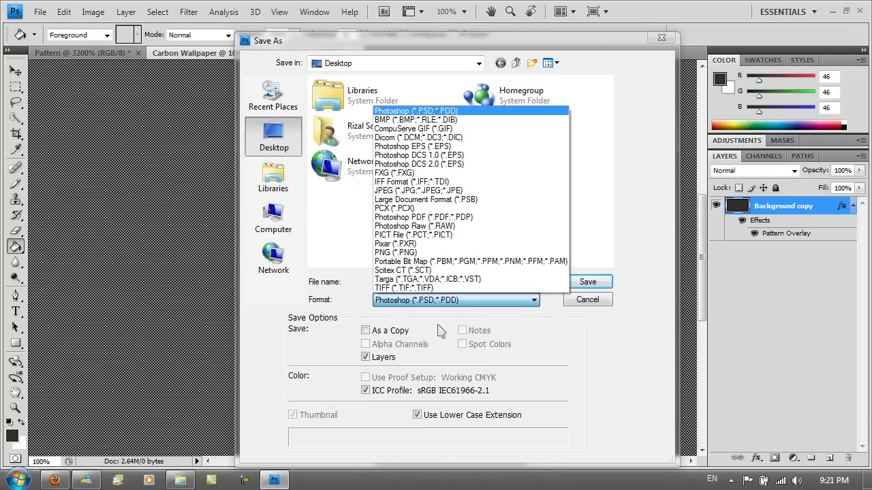
left_click(401, 254)
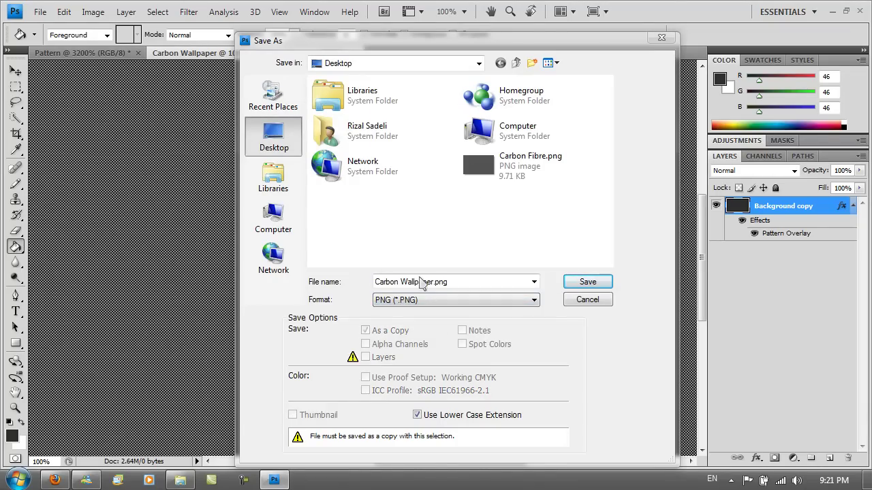
left_click(586, 282)
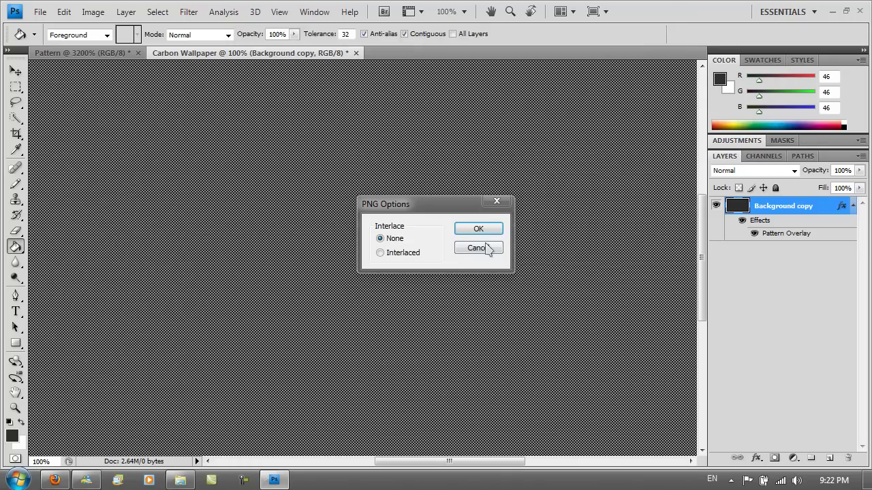
left_click(474, 231)
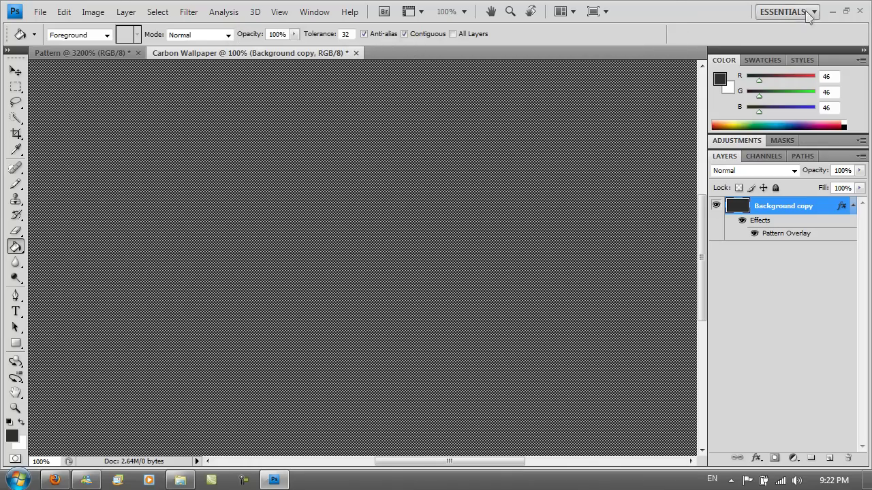
Minimize Photoshop and set Carbon Wallpaper.png as the Windows desktop background.
left_click(832, 11)
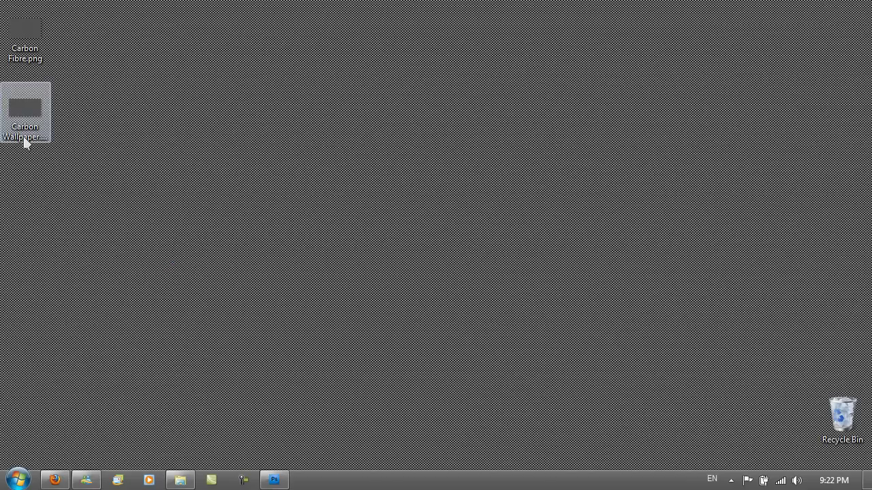
right_click(24, 136)
left_click(63, 166)
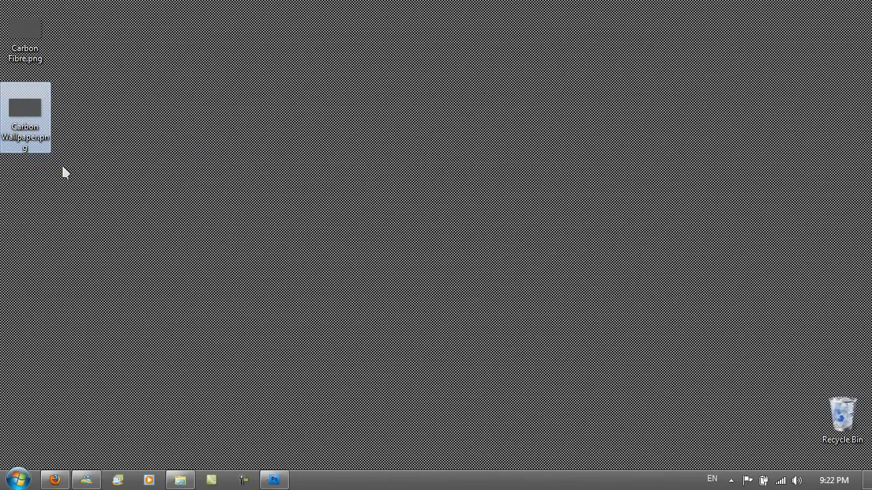
Deselect the wallpaper file icon and clear any desktop selection.
left_click(80, 173)
left_click_drag(141, 50, 414, 238)
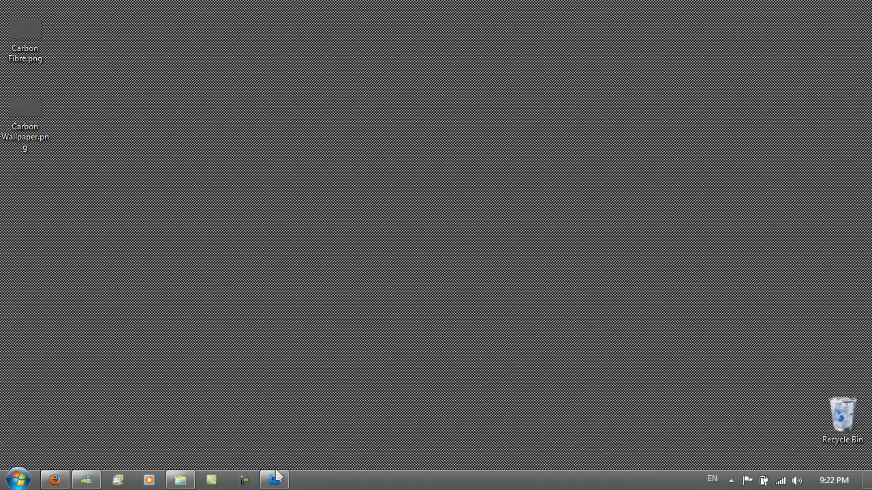
mouse_move(279, 482)
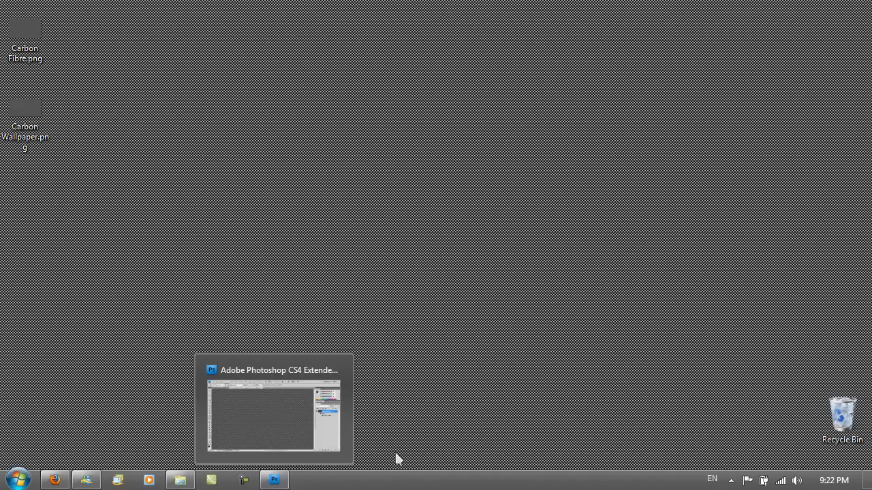